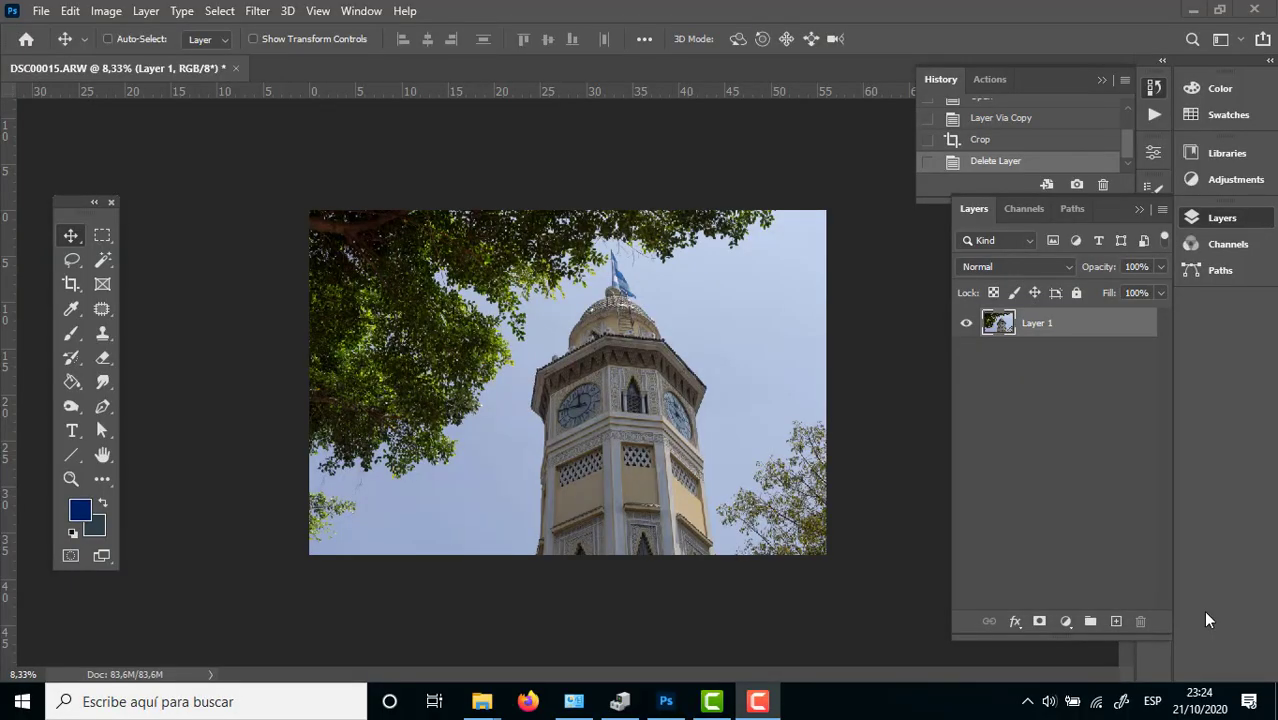
Step: Clear the error prompts, collapse the History panel, and duplicate Layer 1 as Layer 1 copy
click(897, 8)
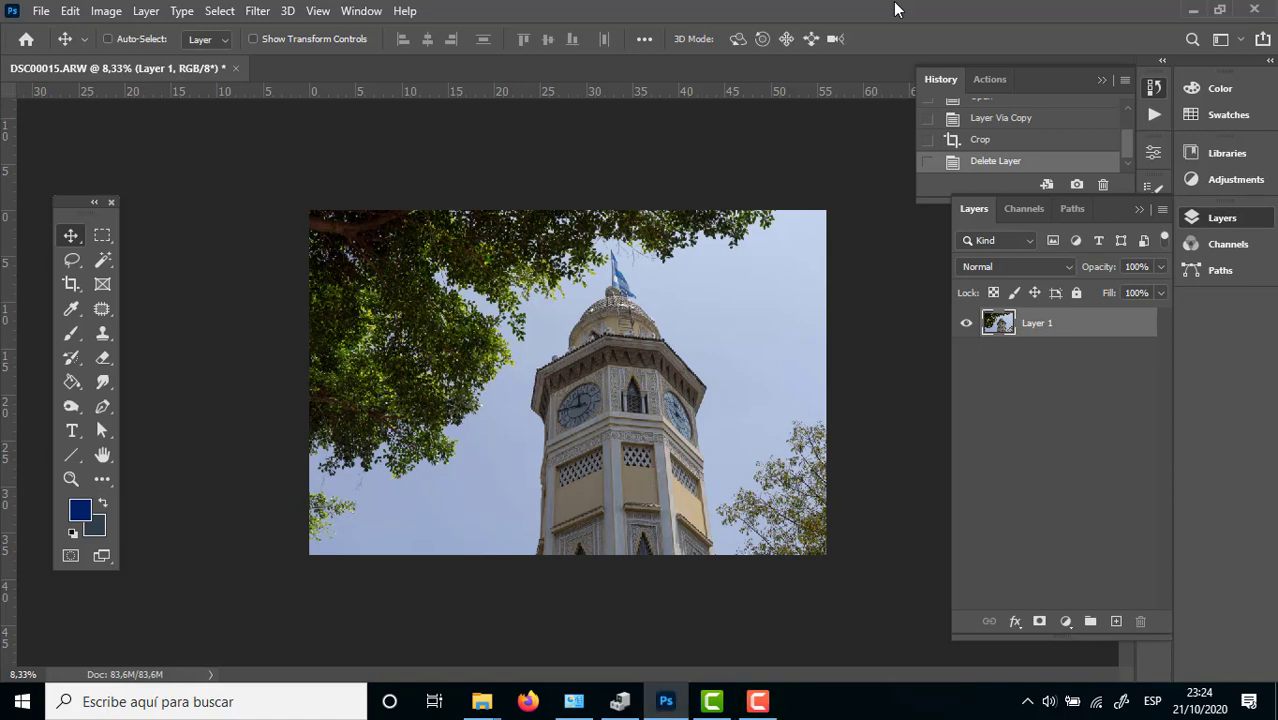
key(ctrl+plus)
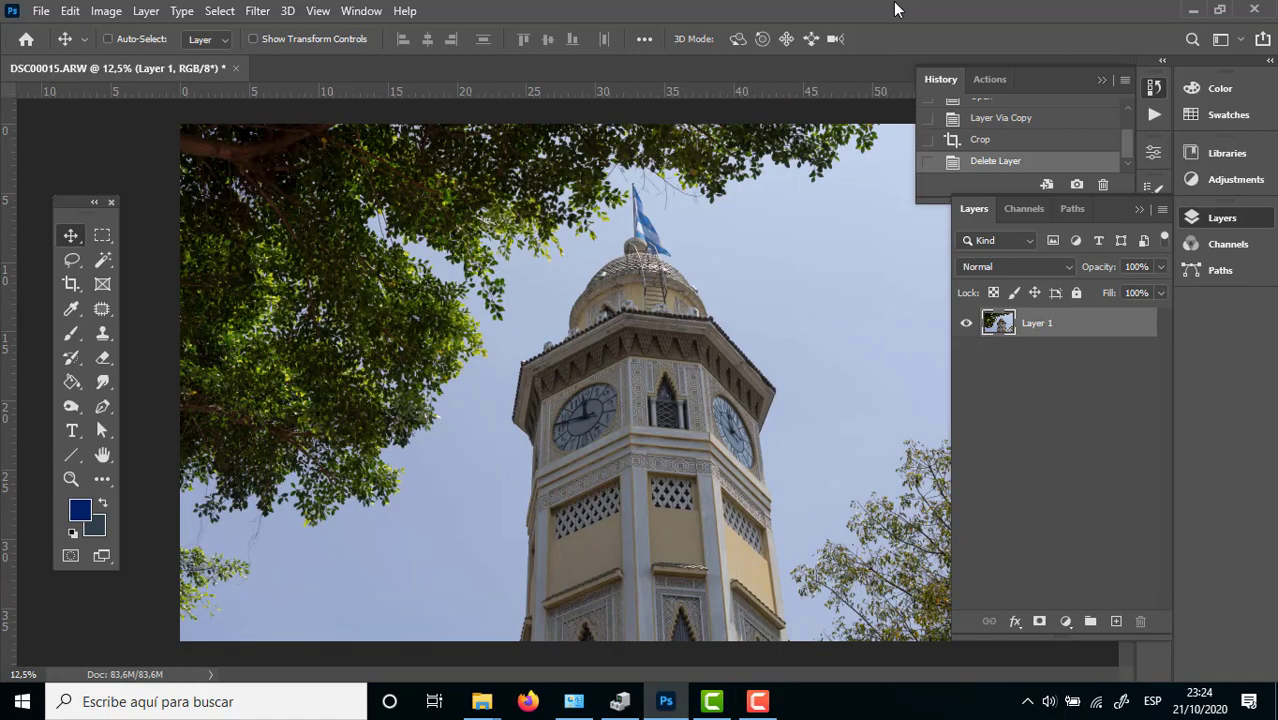
key(h)
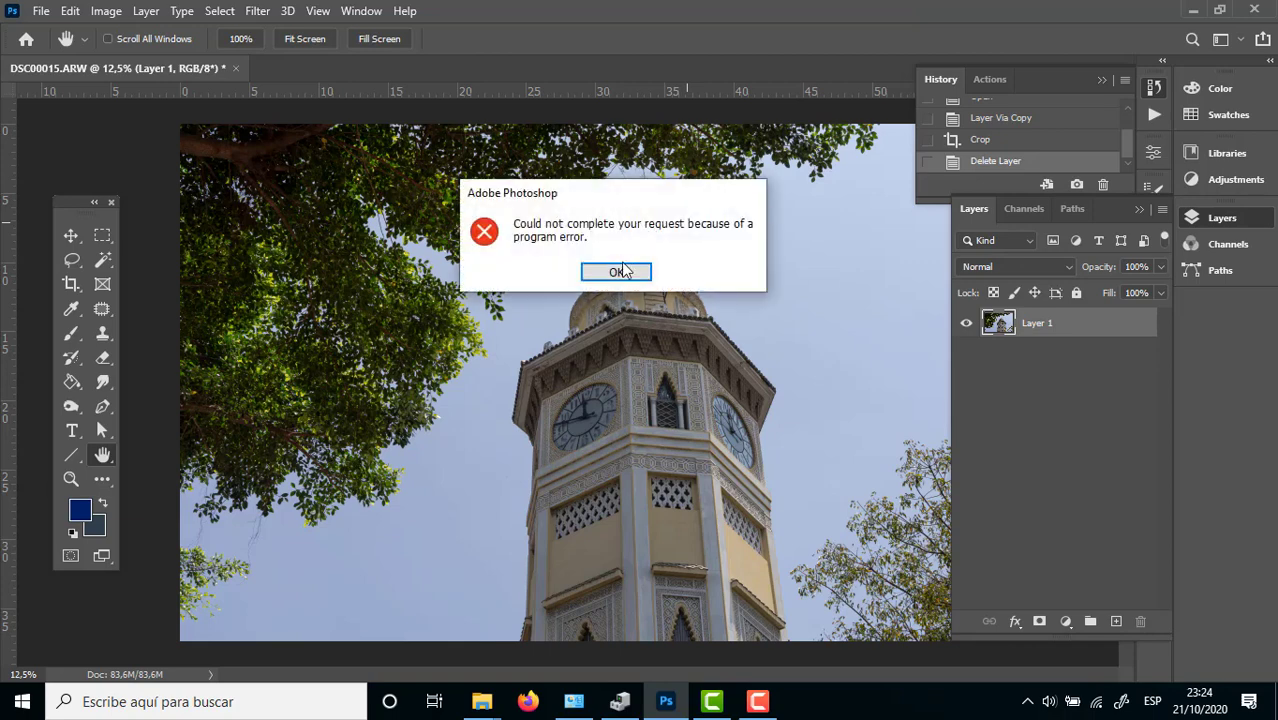
click(619, 271)
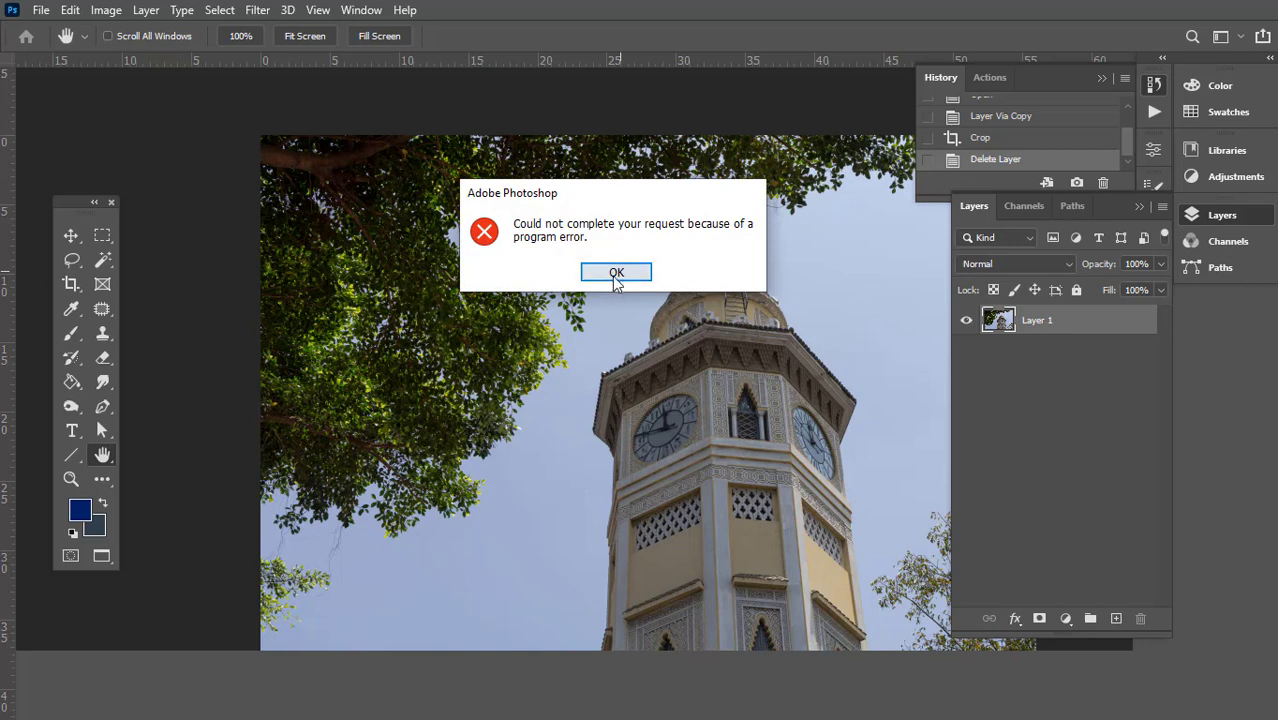
click(616, 274)
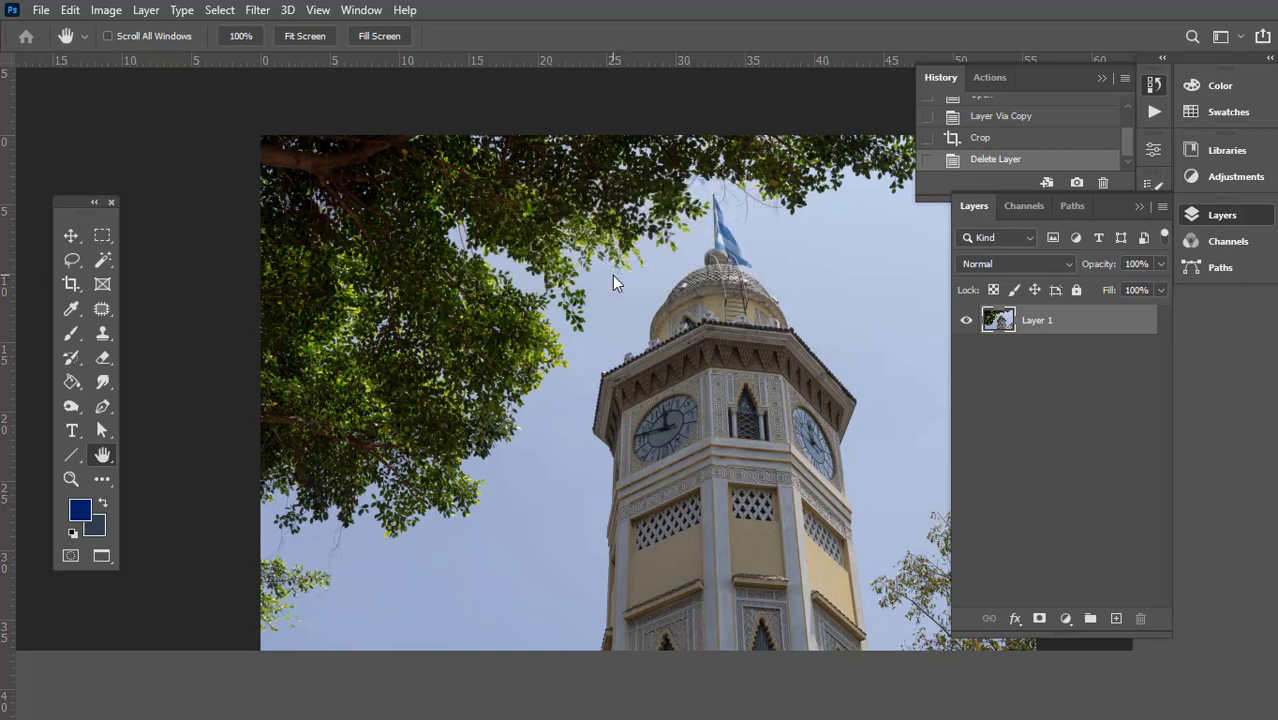
key(f)
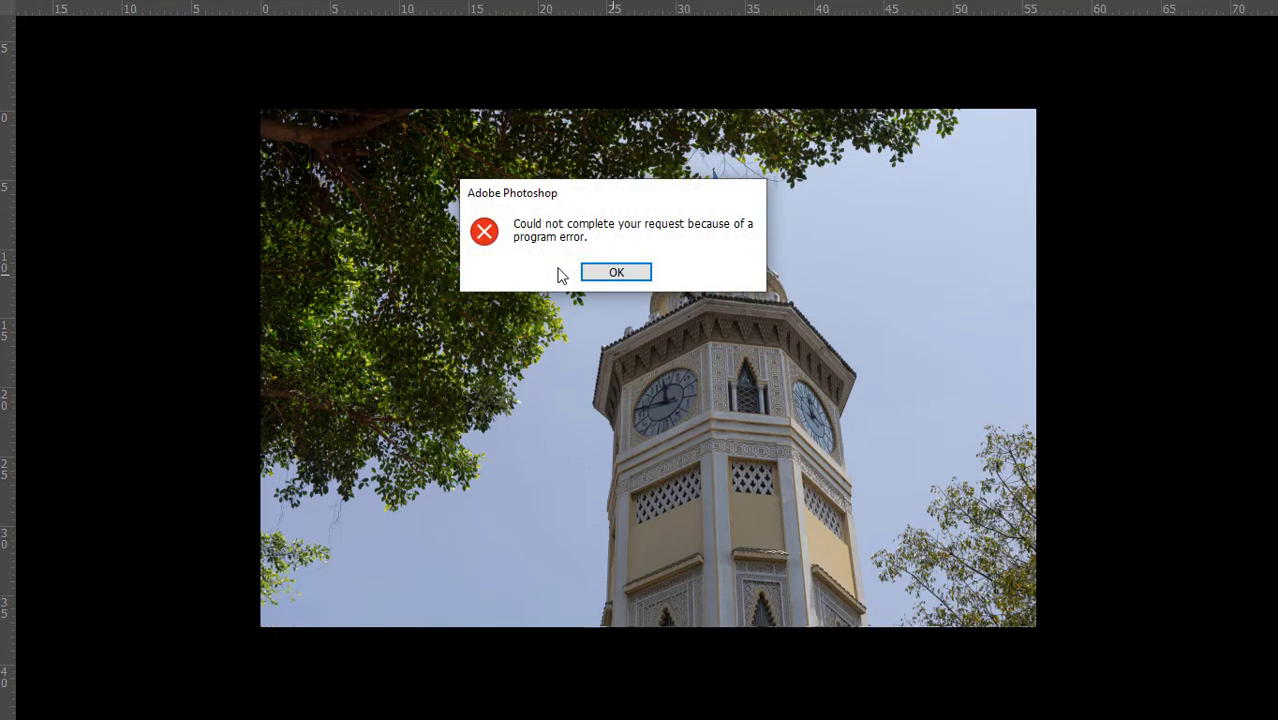
click(588, 273)
key(f)
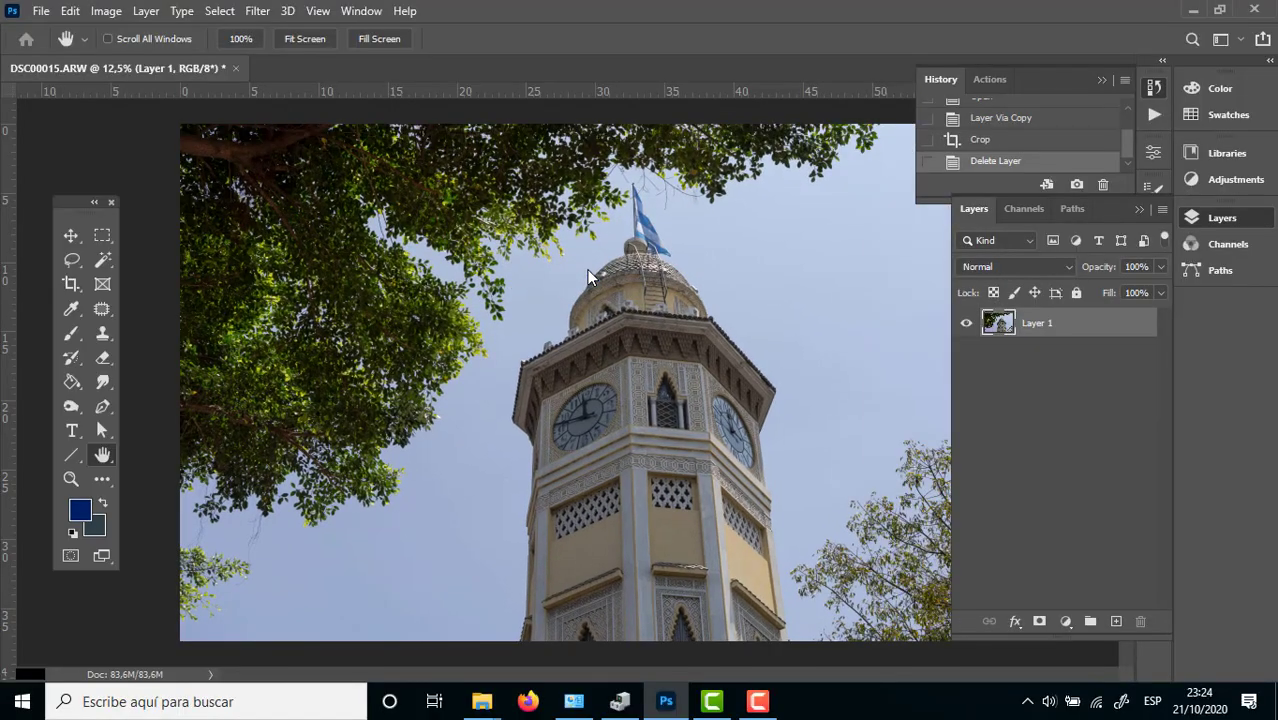
click(1100, 80)
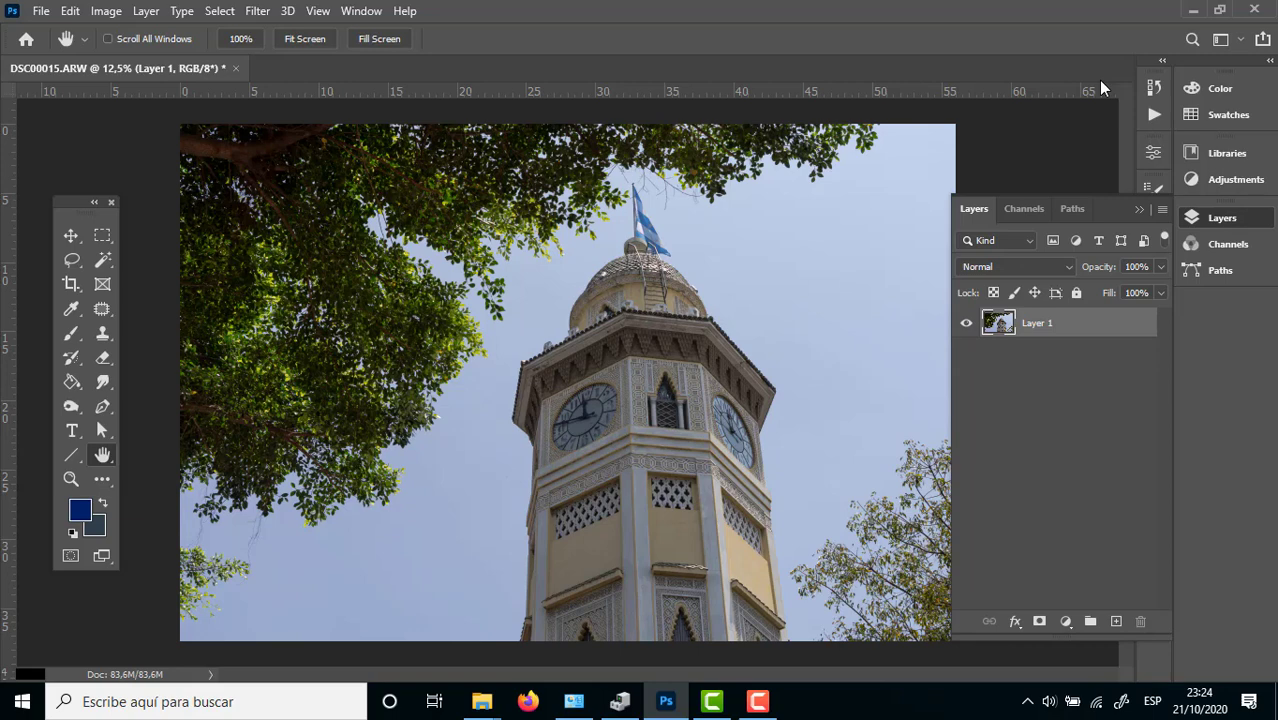
key(ctrl+j)
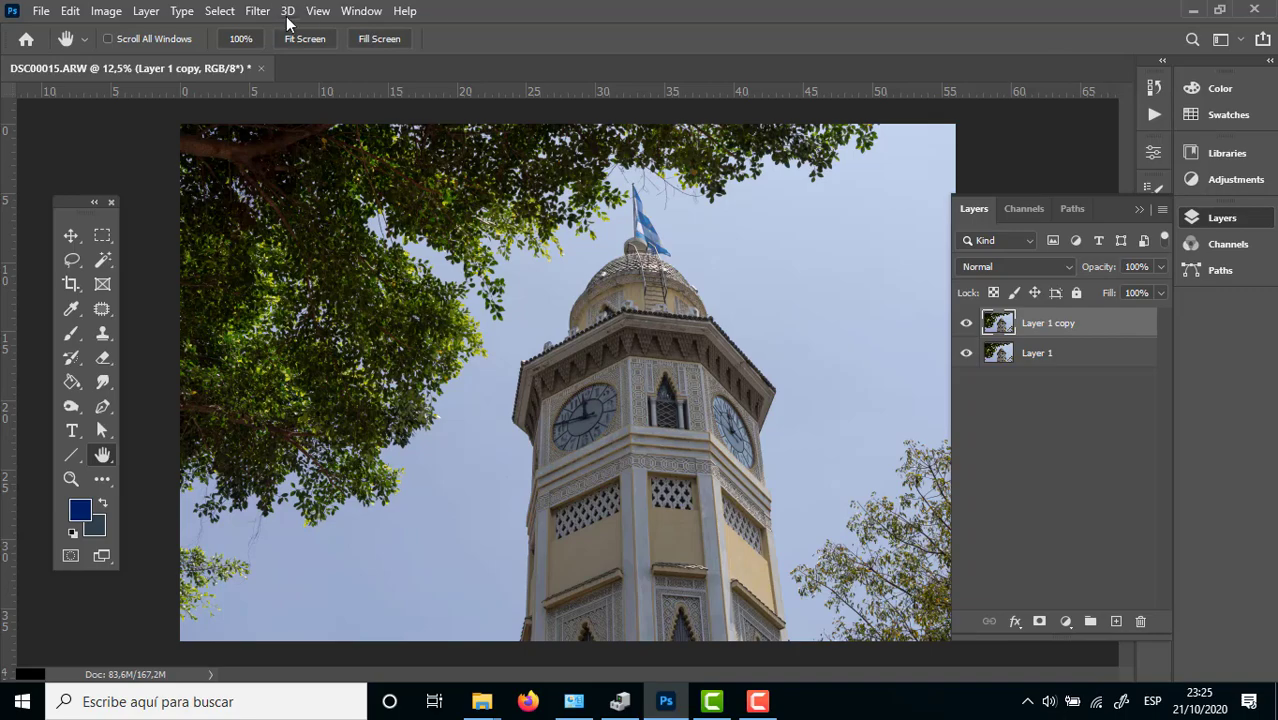
Step: Open Edit > Sky Replacement to preview a blue cloudy sky behind the clock tower
click(70, 11)
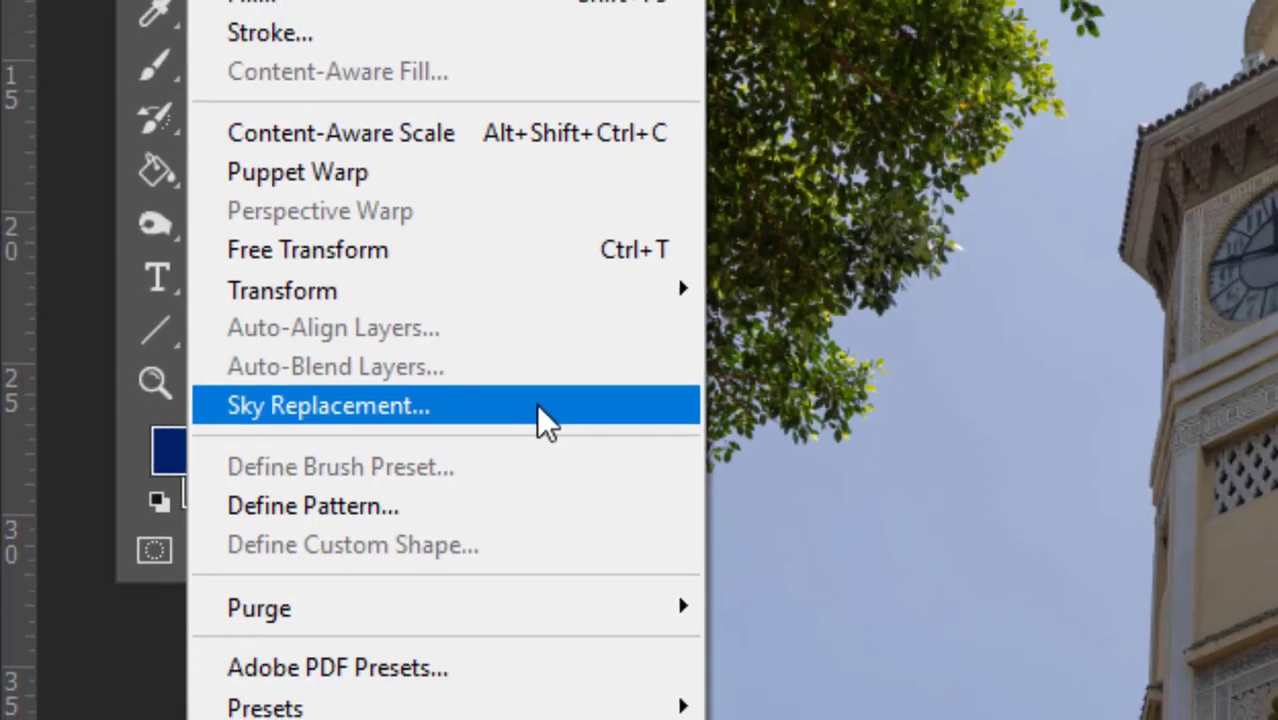
click(577, 410)
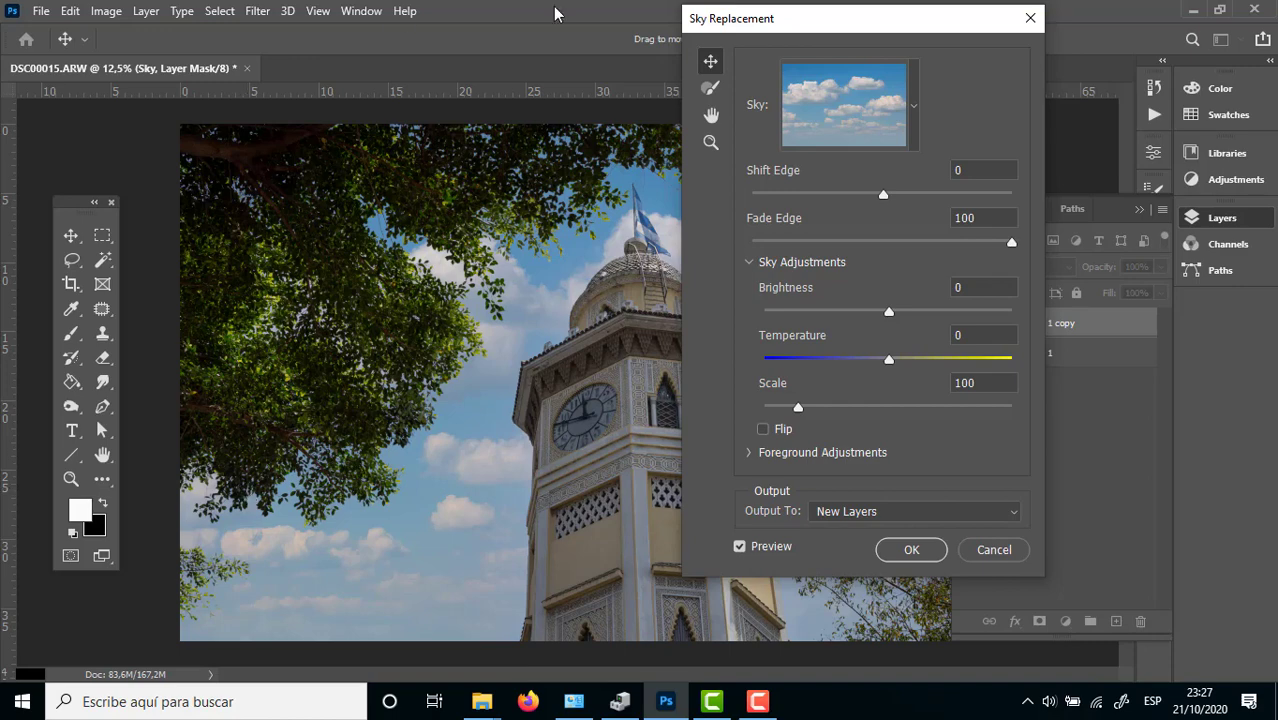
Step: Move the Sky Replacement dialog aside and open the Blue Skies preset picker
drag(719, 20, 852, 32)
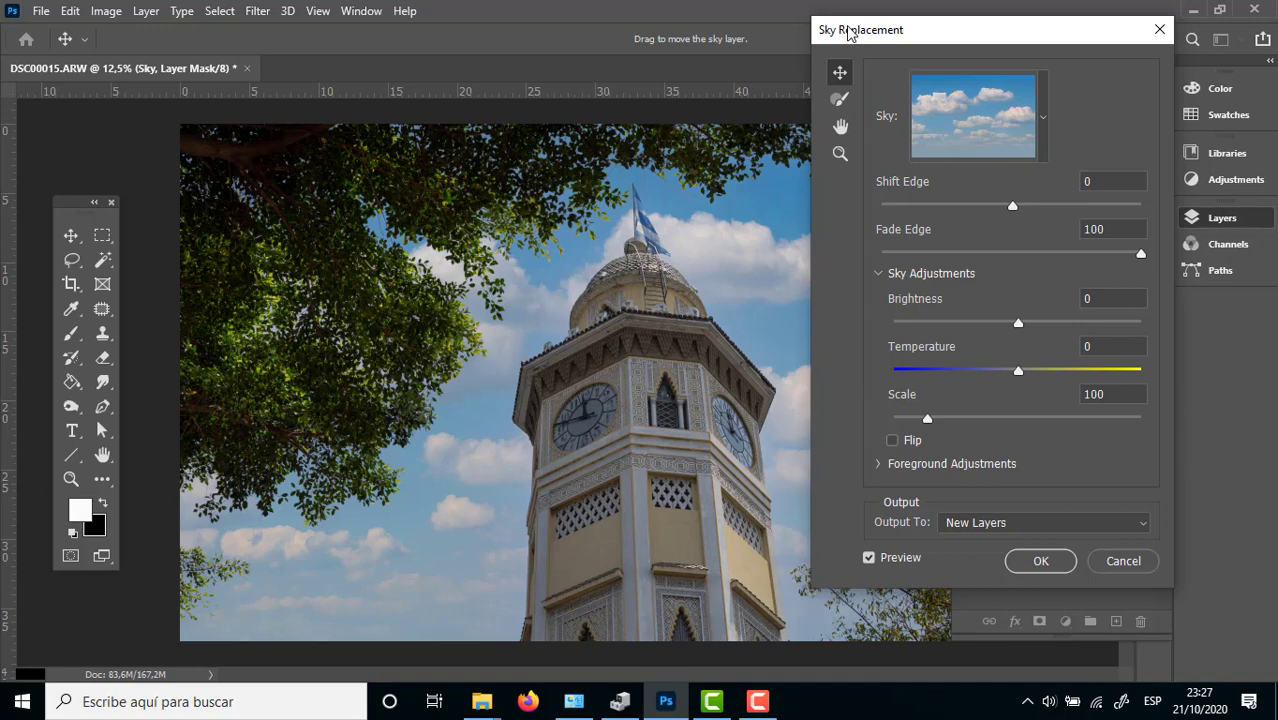
click(1042, 156)
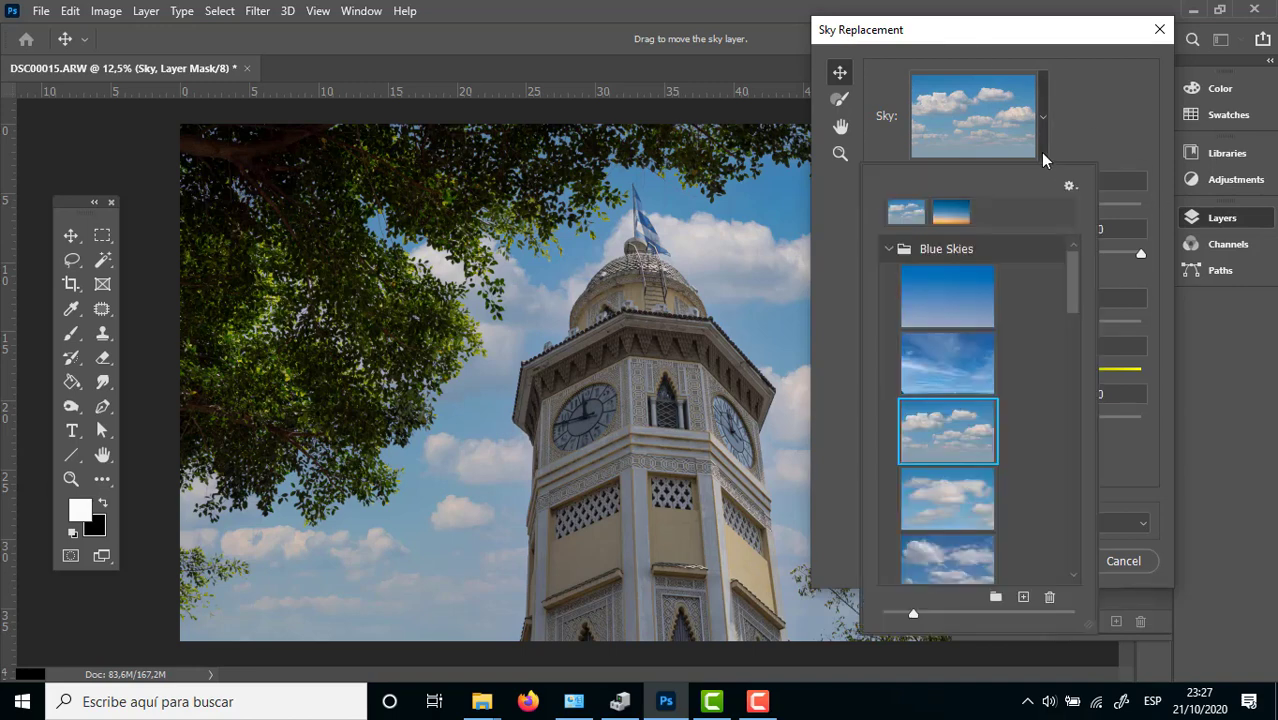
click(888, 252)
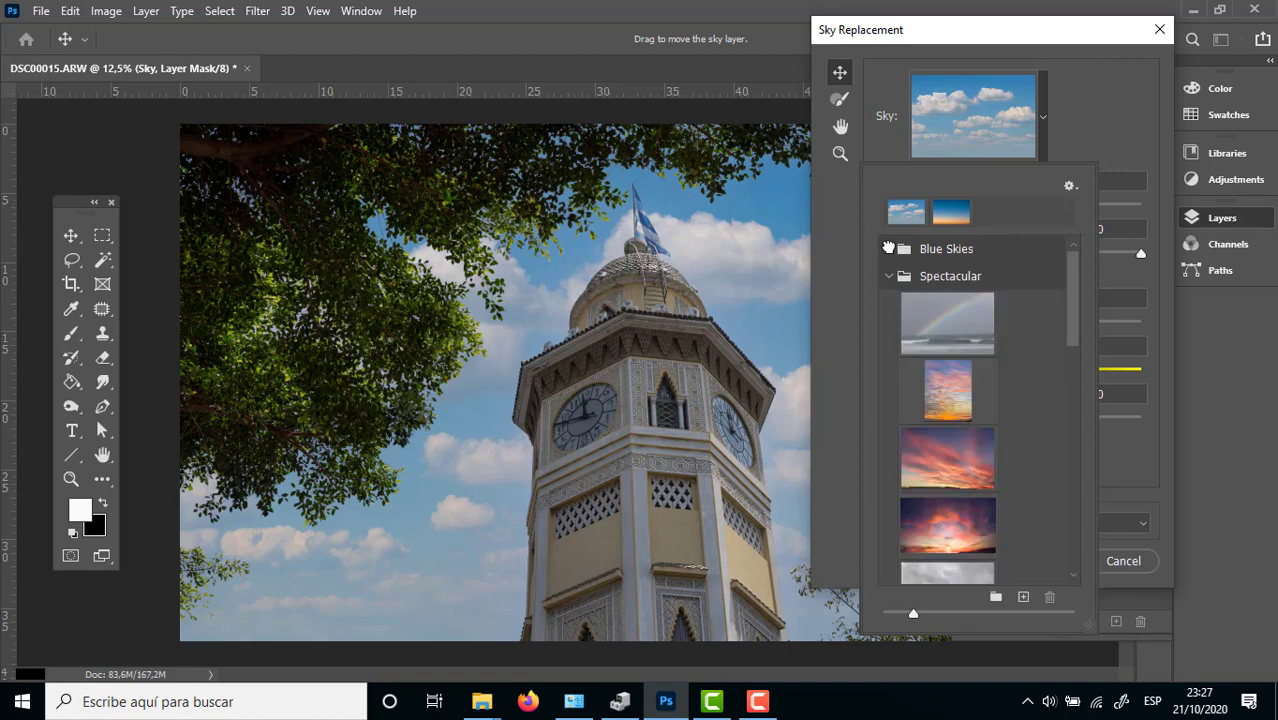
click(888, 276)
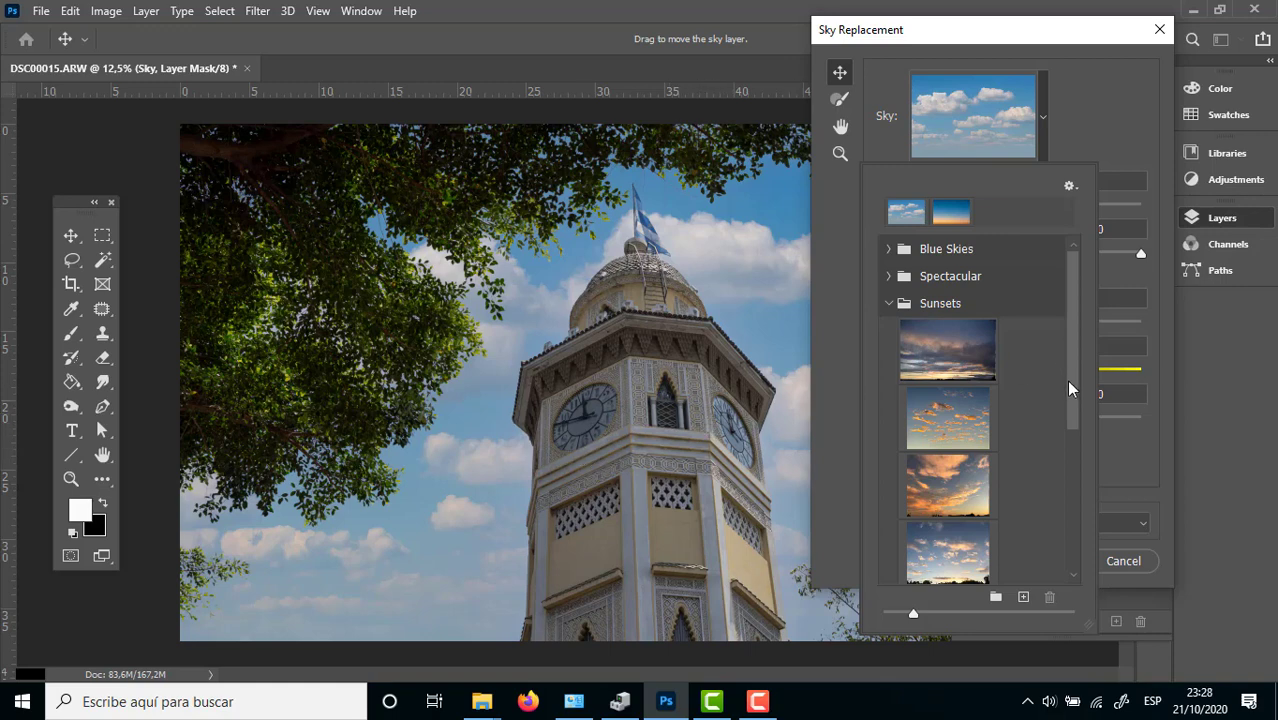
mouse_move(1070, 383)
mouse_down()
mouse_move(1063, 536)
mouse_move(1072, 311)
mouse_up()
click(889, 277)
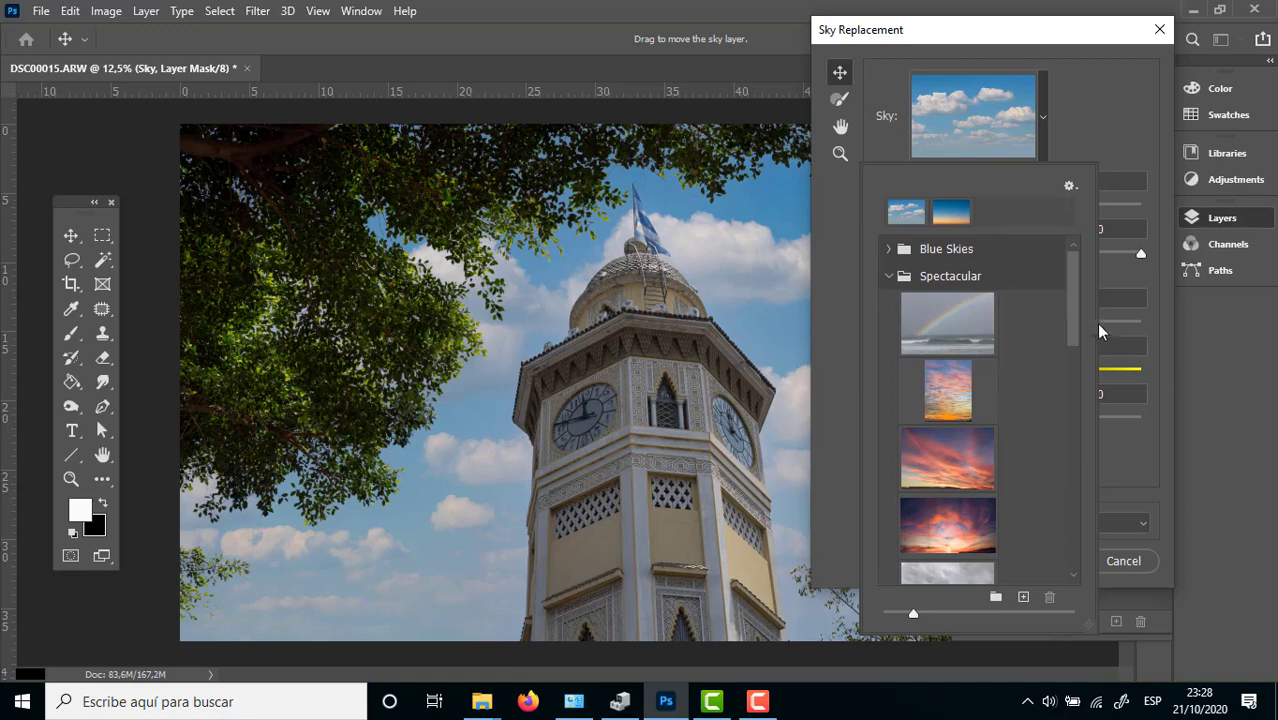
drag(1071, 327, 1080, 403)
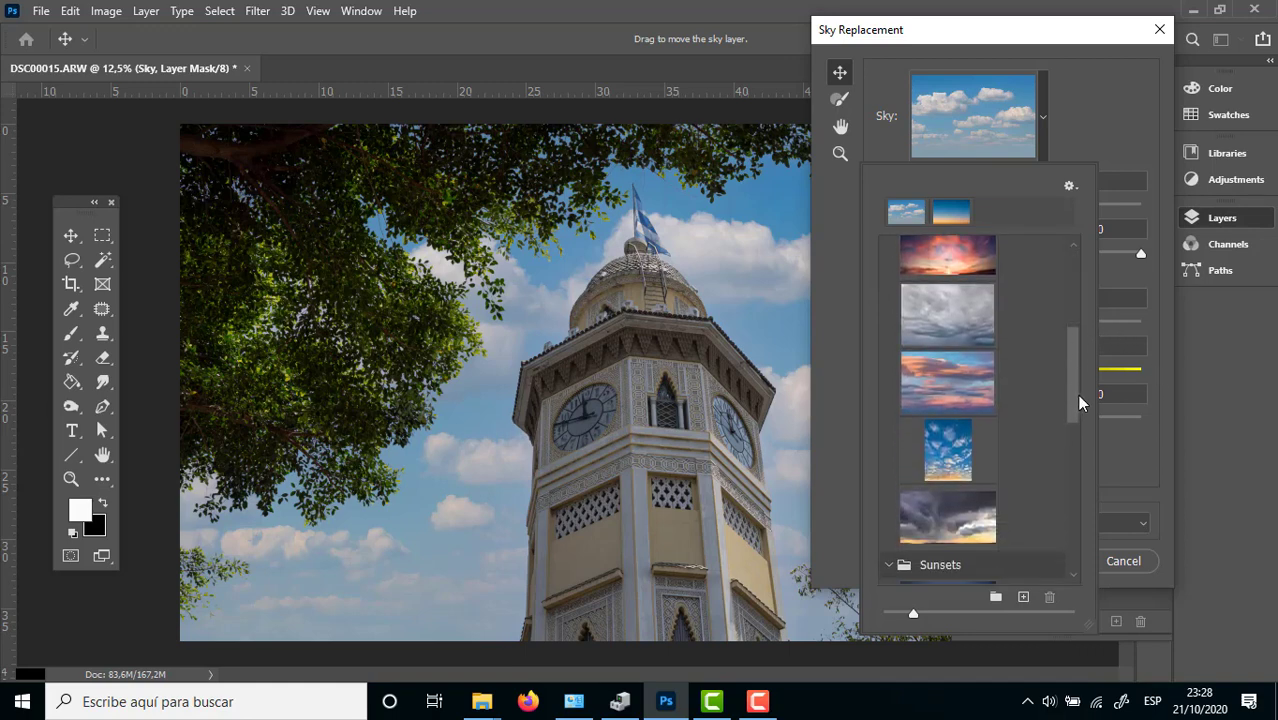
scroll(1074, 398, up, 5)
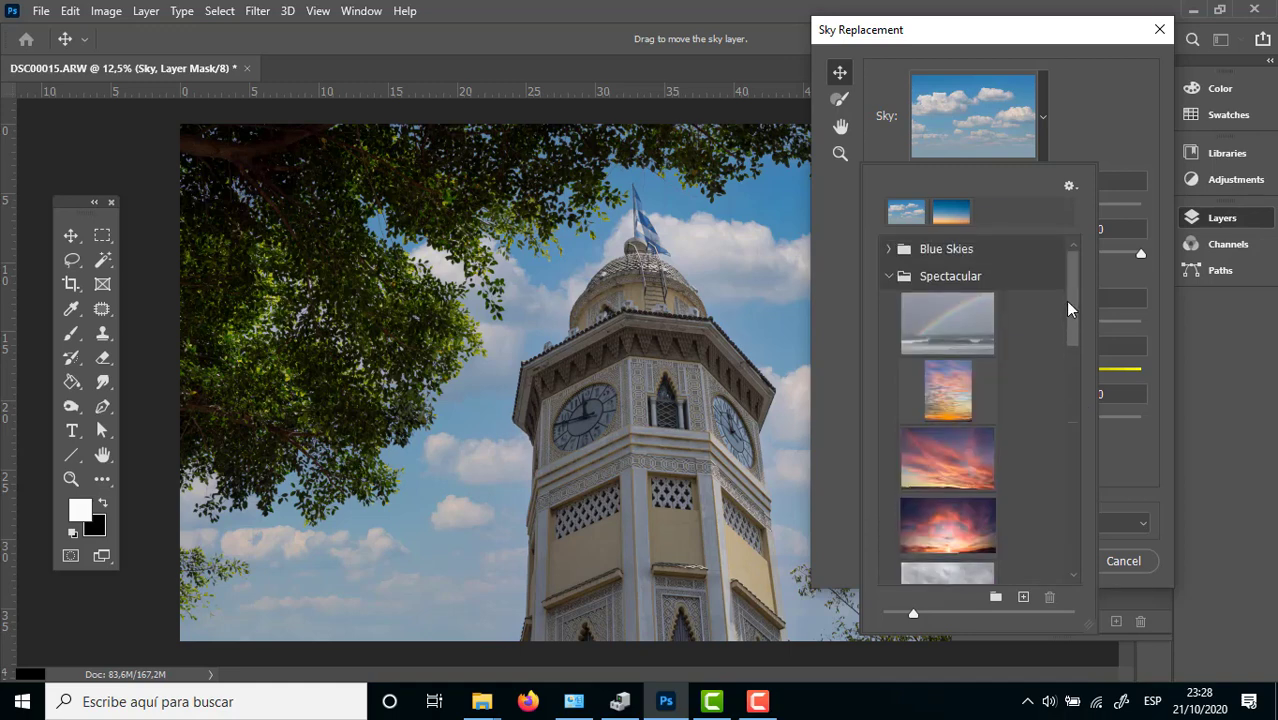
click(889, 250)
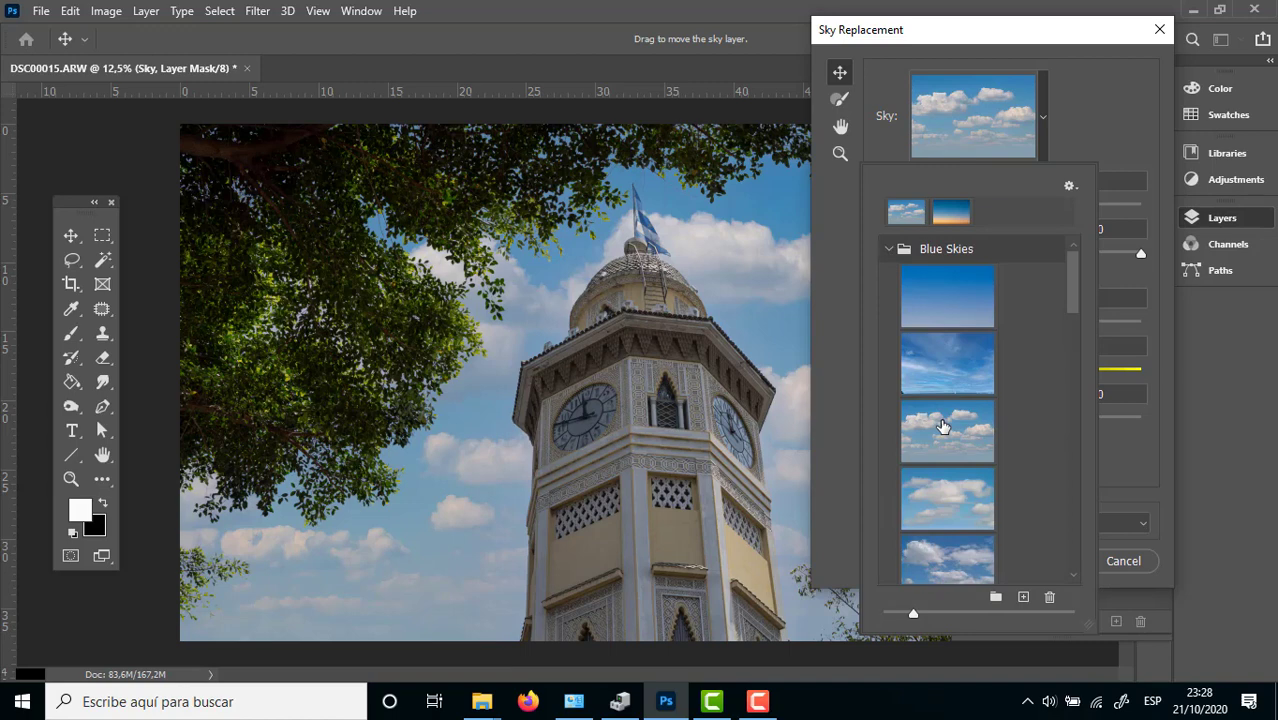
Step: Close the preset picker and set the sky's Shift Edge to 22
click(1083, 144)
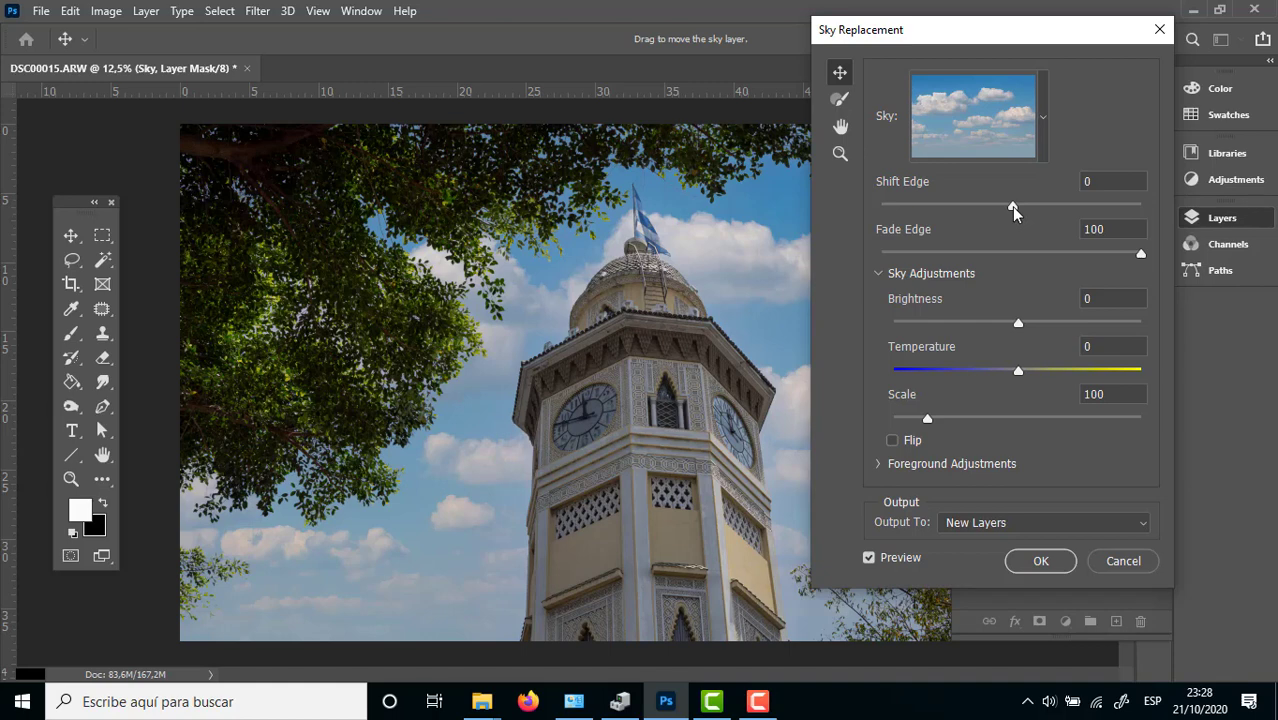
drag(1013, 207, 1040, 207)
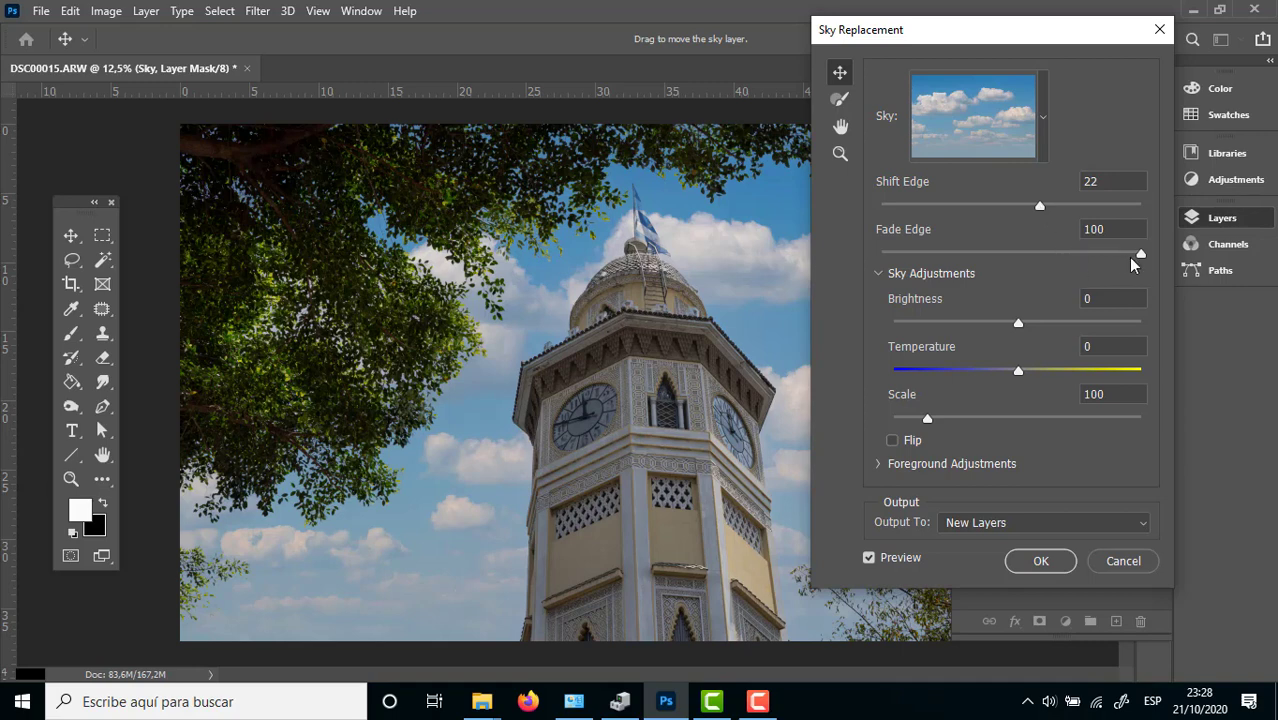
click(838, 155)
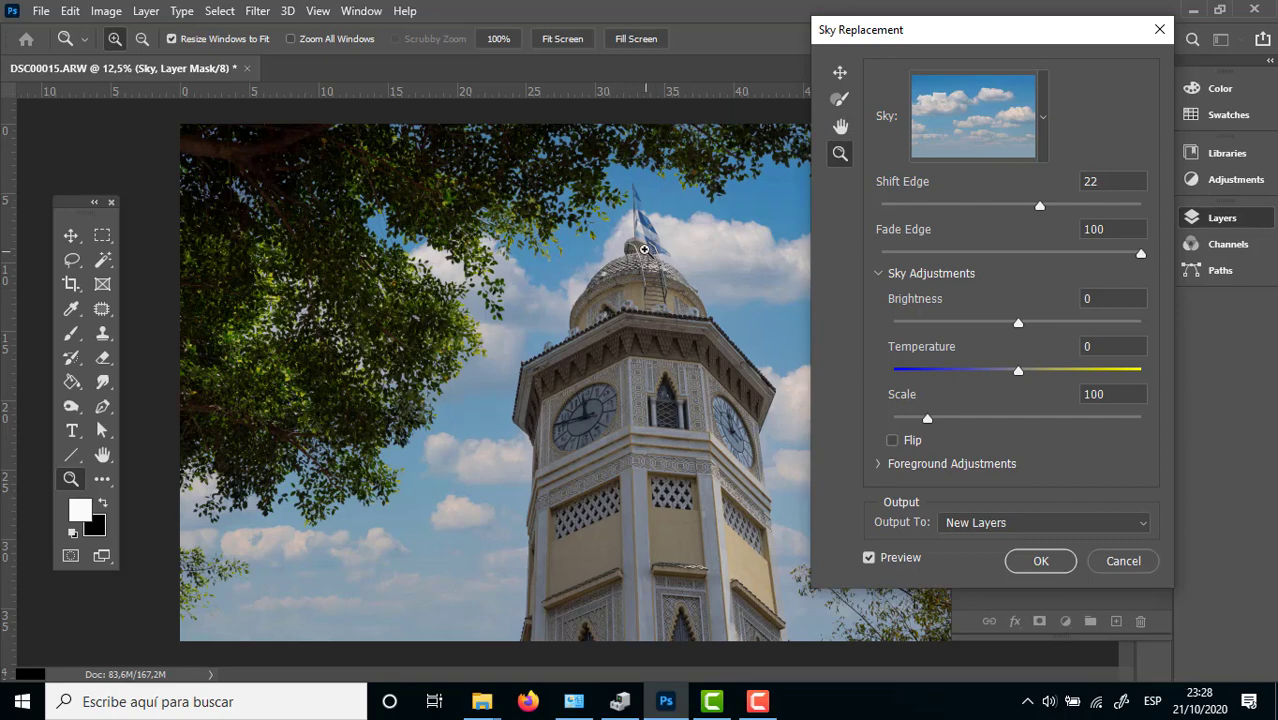
click(609, 265)
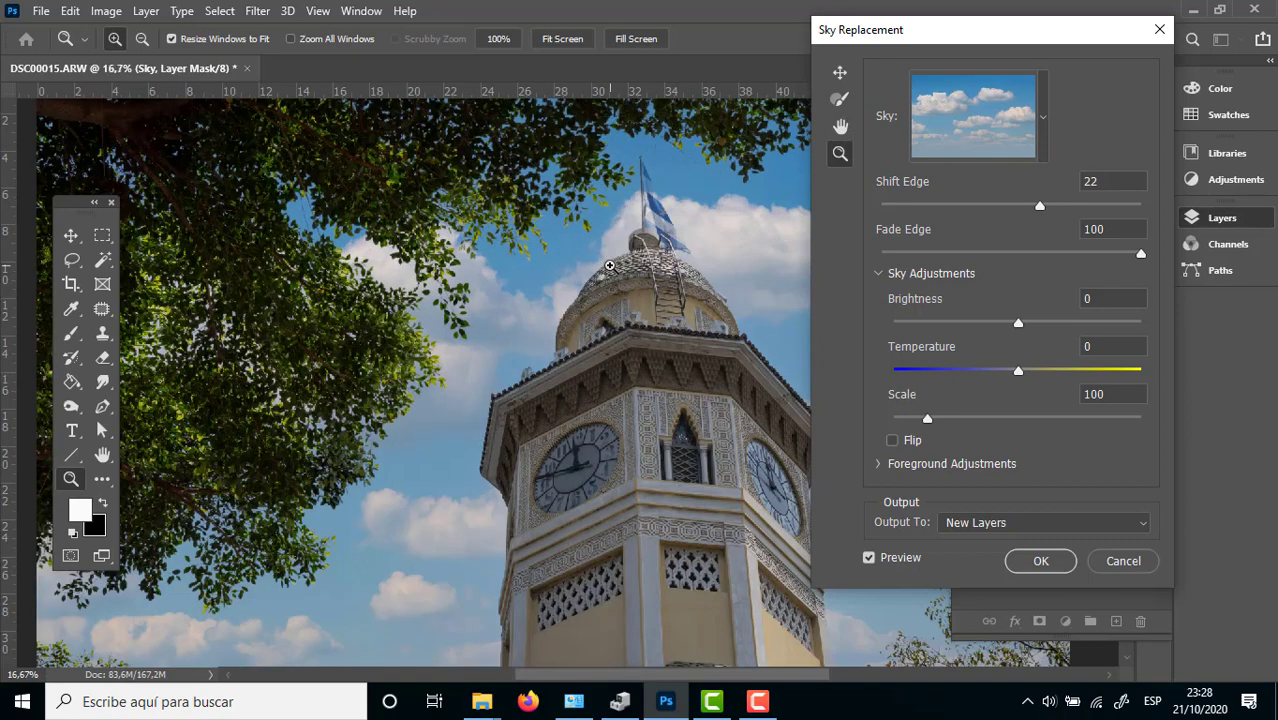
click(609, 265)
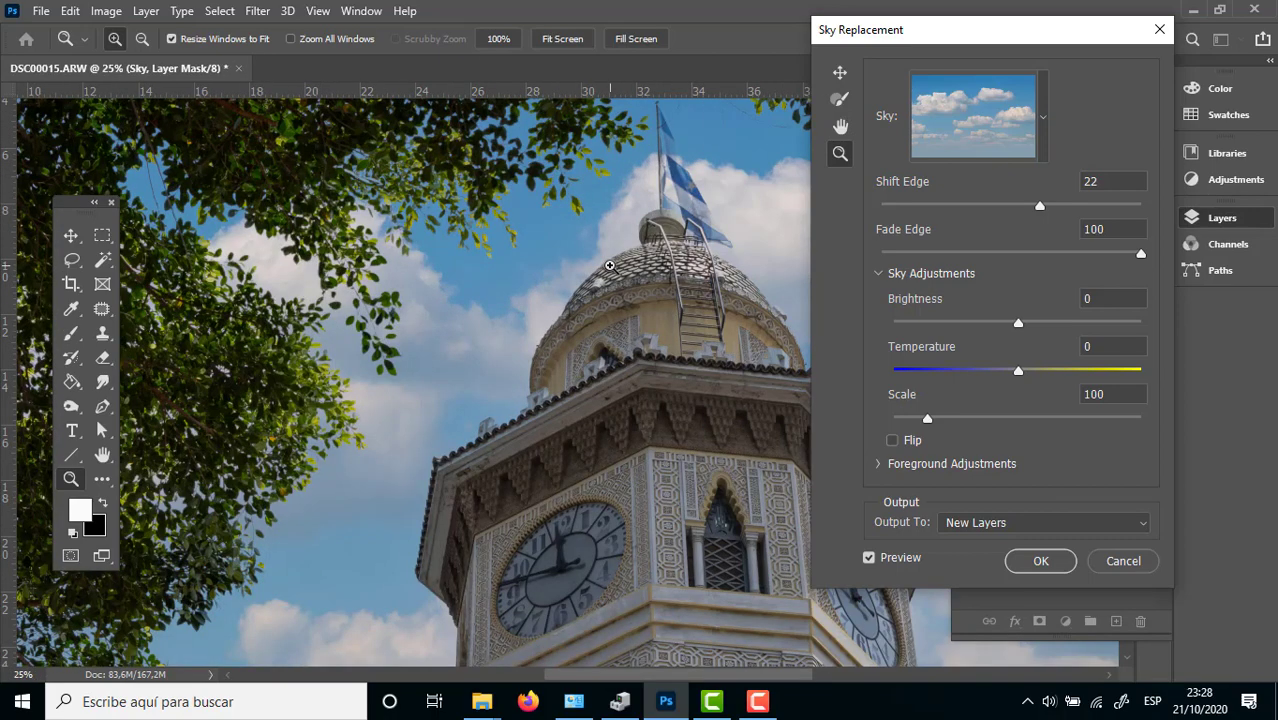
click(609, 265)
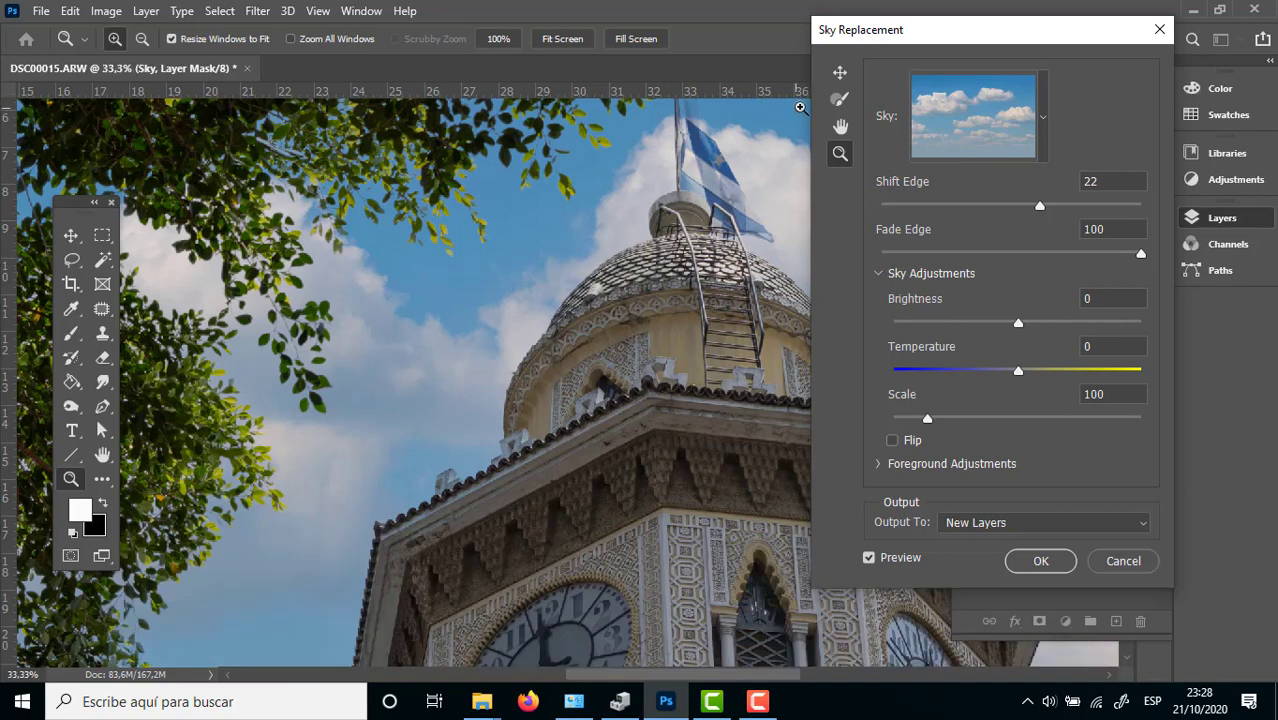
click(839, 99)
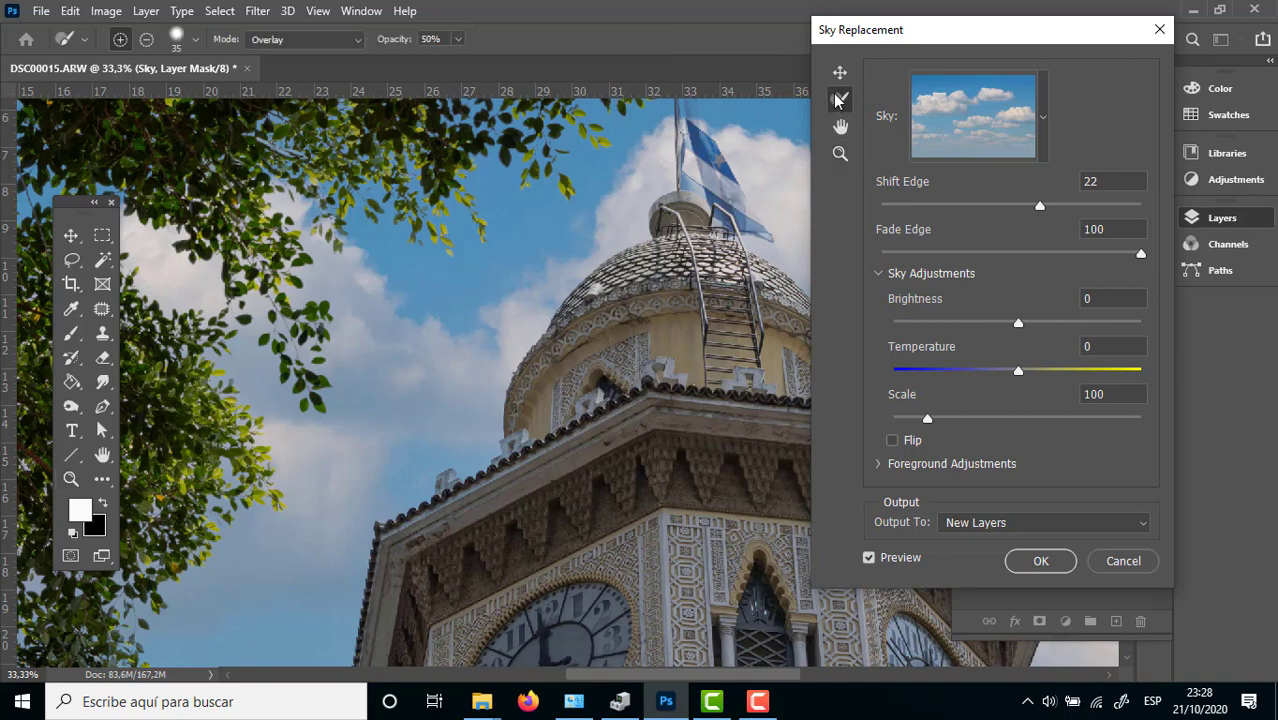
click(359, 40)
click(359, 40)
click(840, 126)
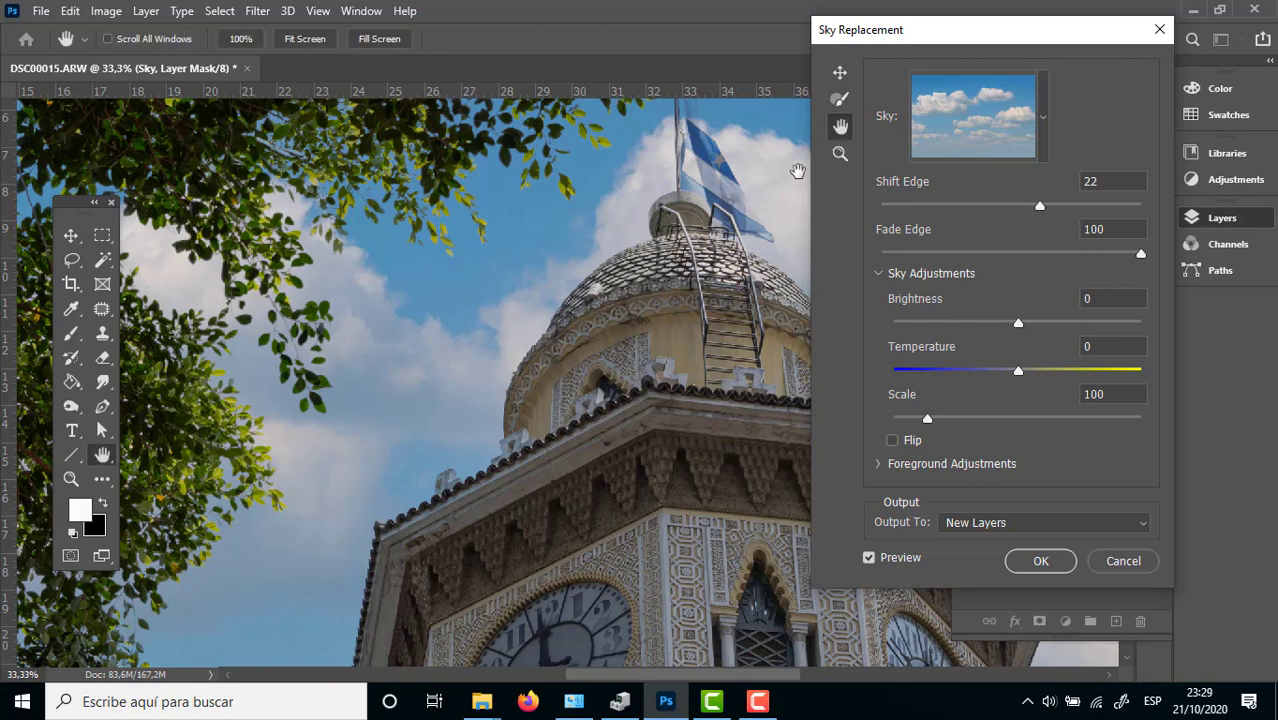
drag(716, 172, 699, 208)
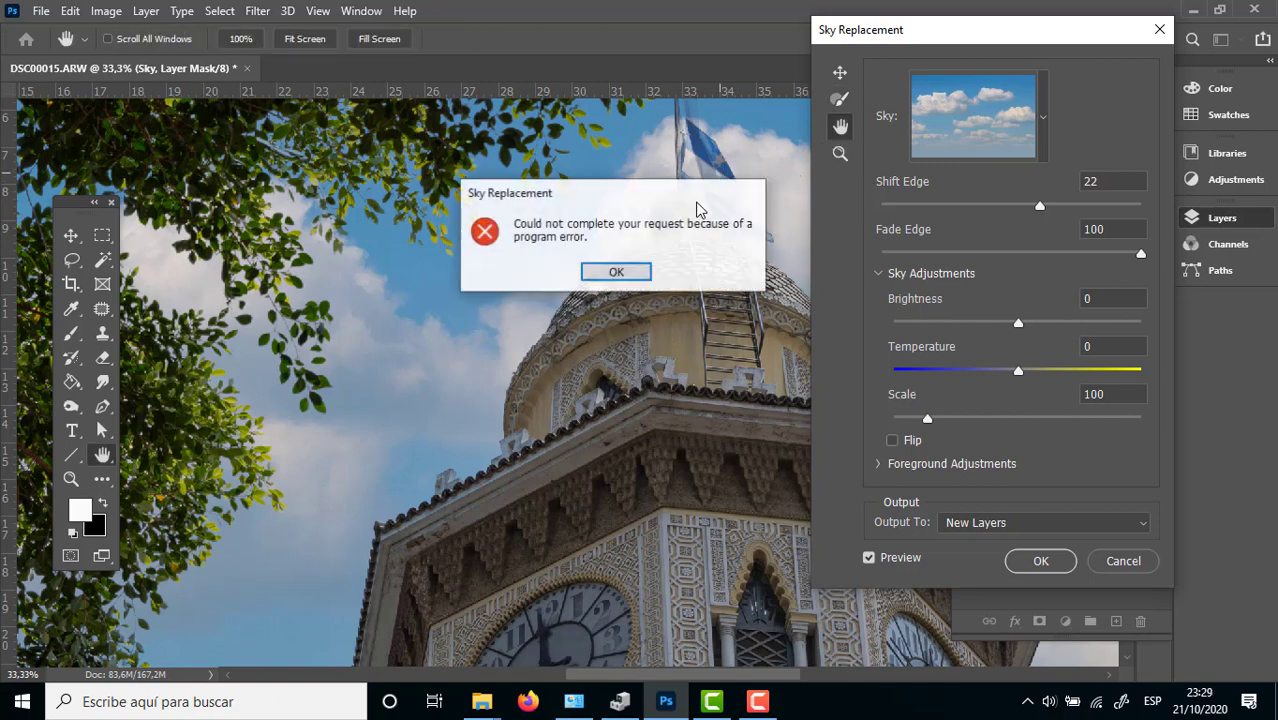
click(610, 274)
click(684, 196)
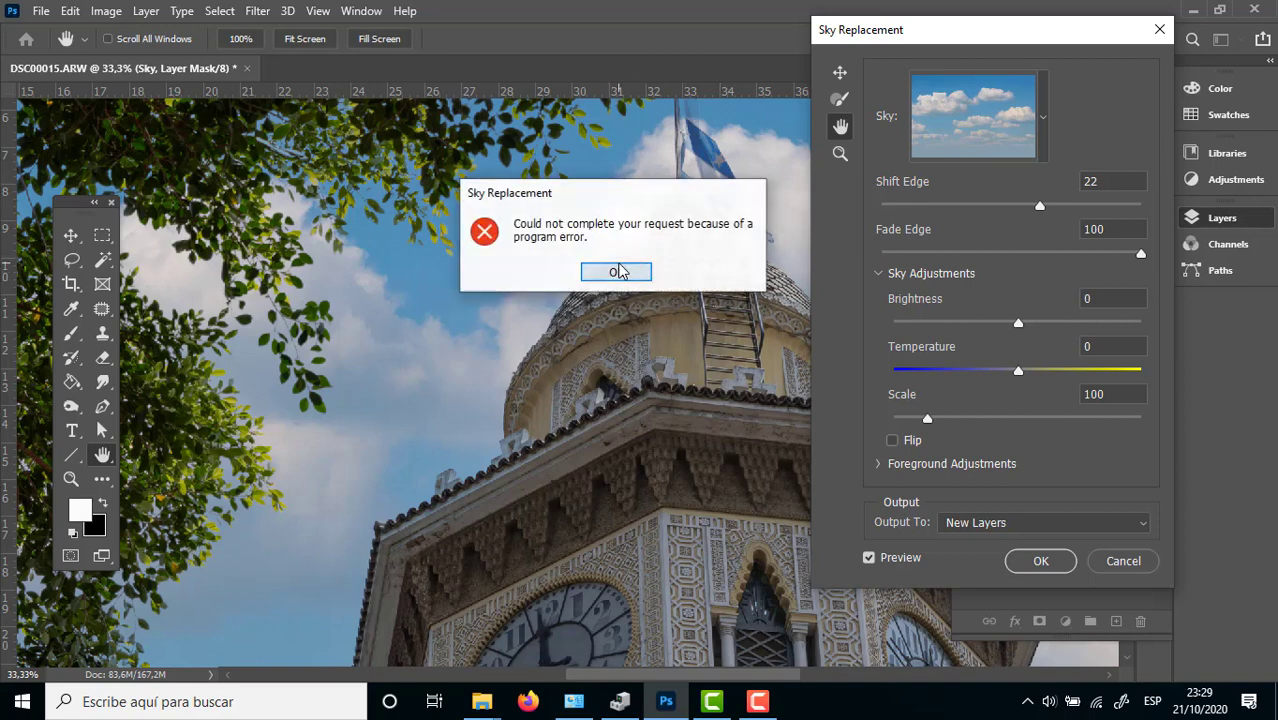
click(620, 270)
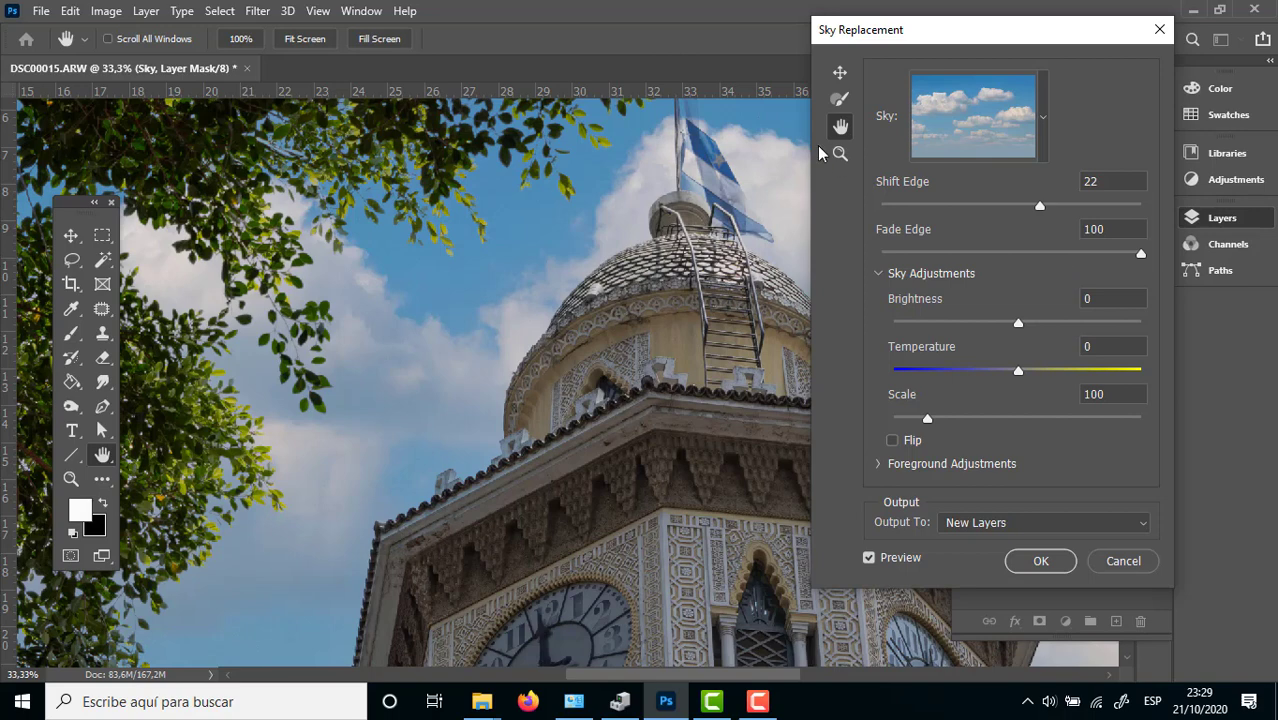
click(839, 100)
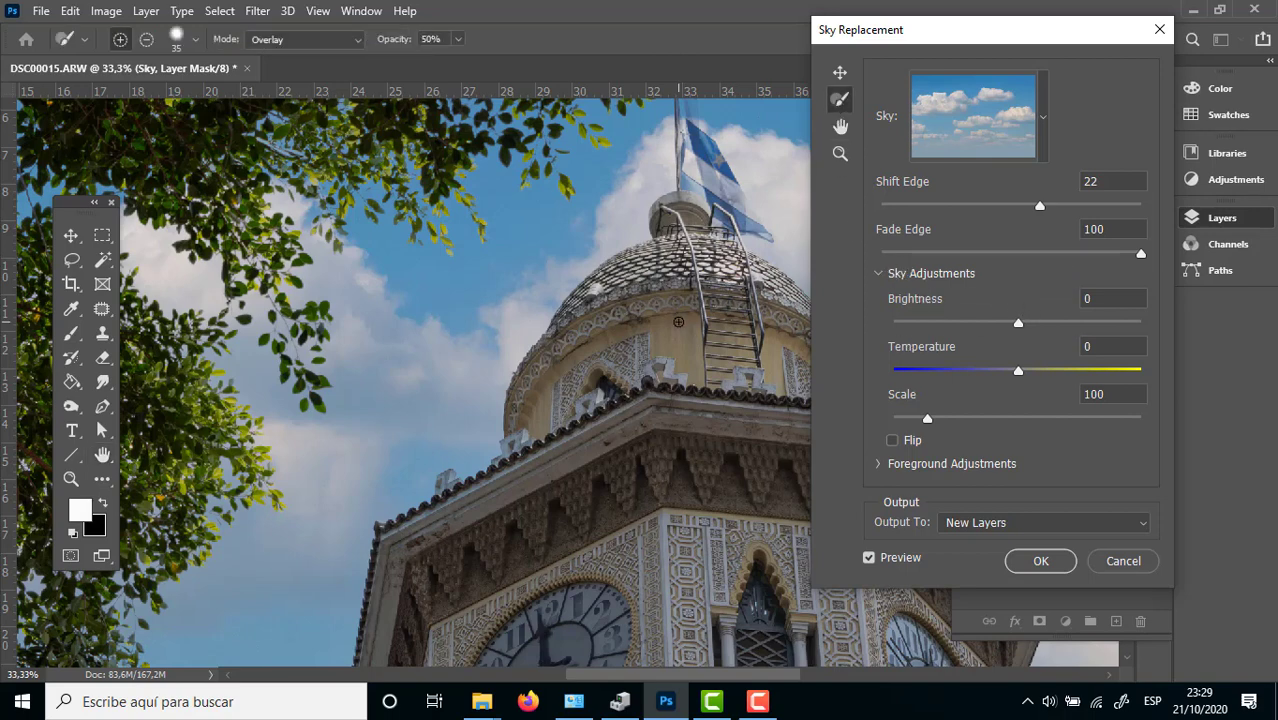
click(833, 153)
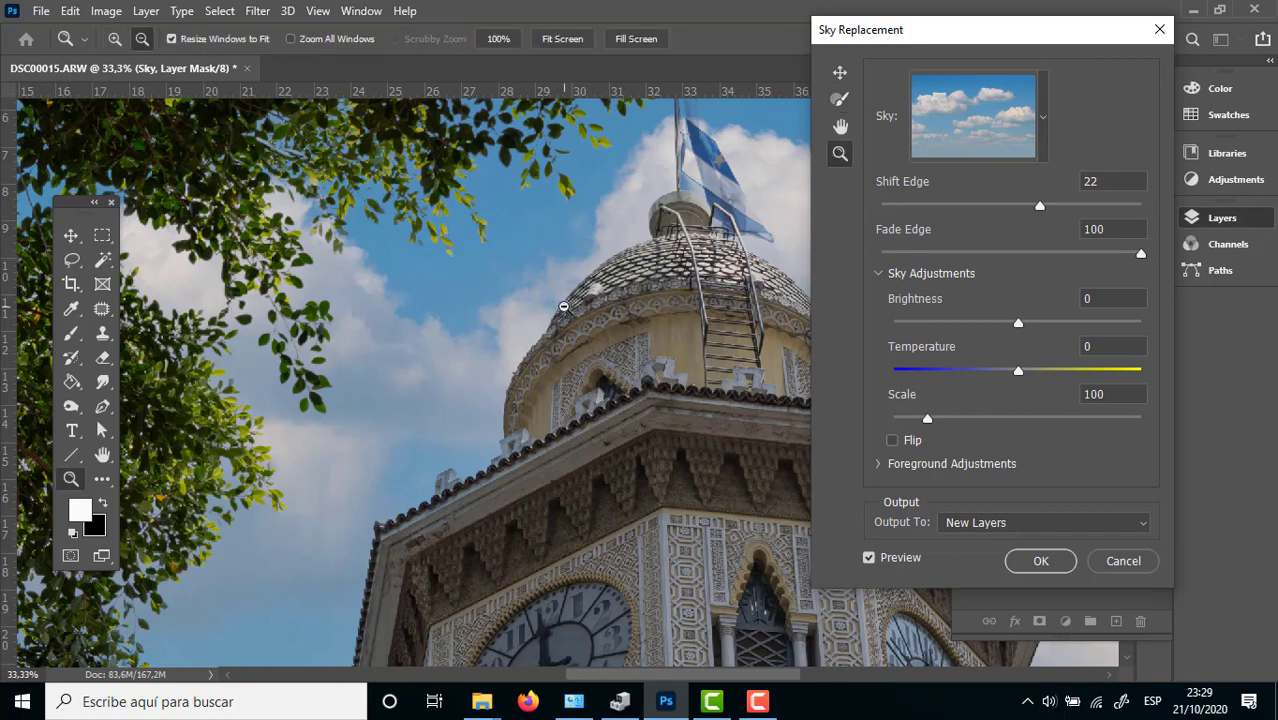
alt+click(563, 306)
alt+click(563, 306)
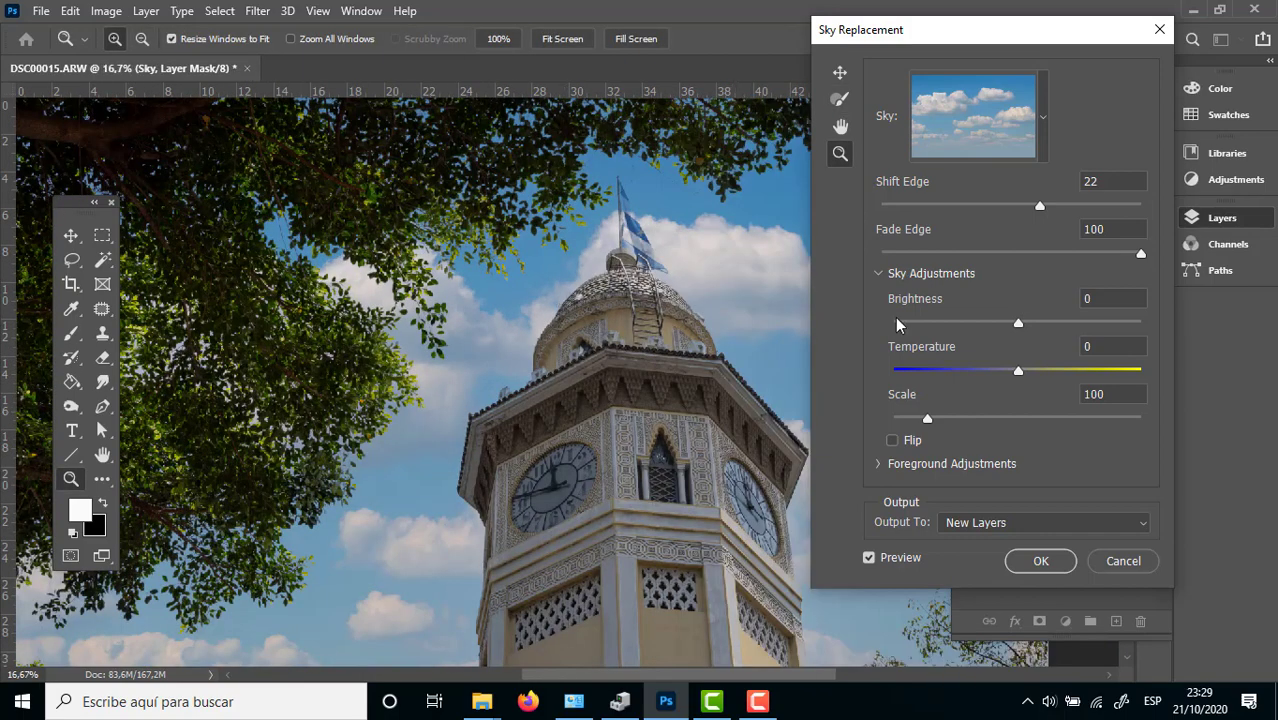
Step: Try several sky brightness values, settling on Brightness 9, and set Temperature to 55
drag(1018, 322, 1052, 322)
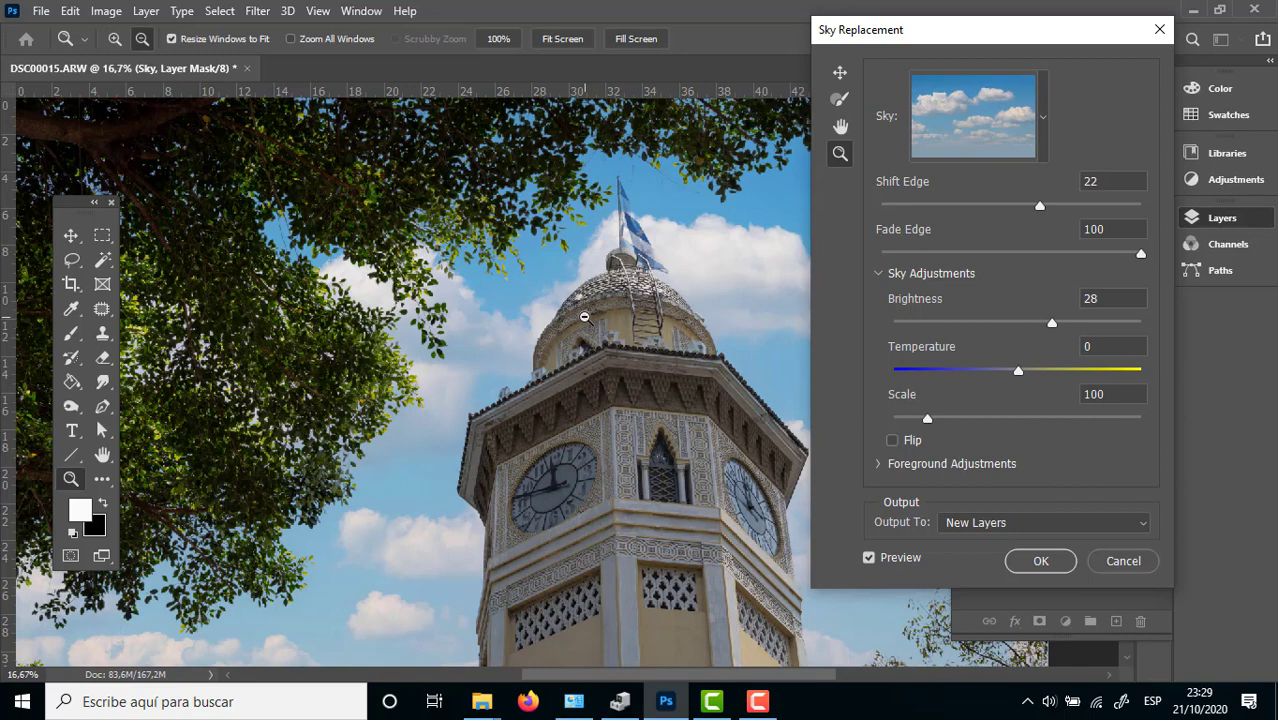
alt+click(585, 317)
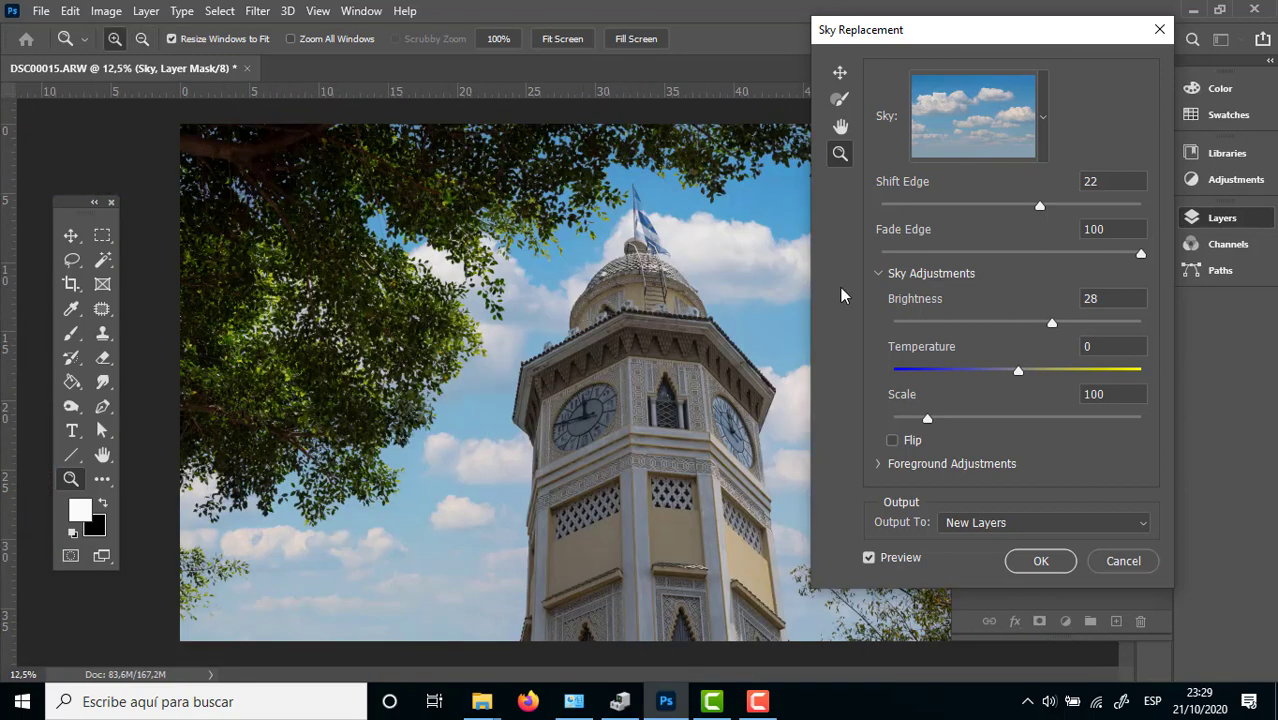
click(937, 321)
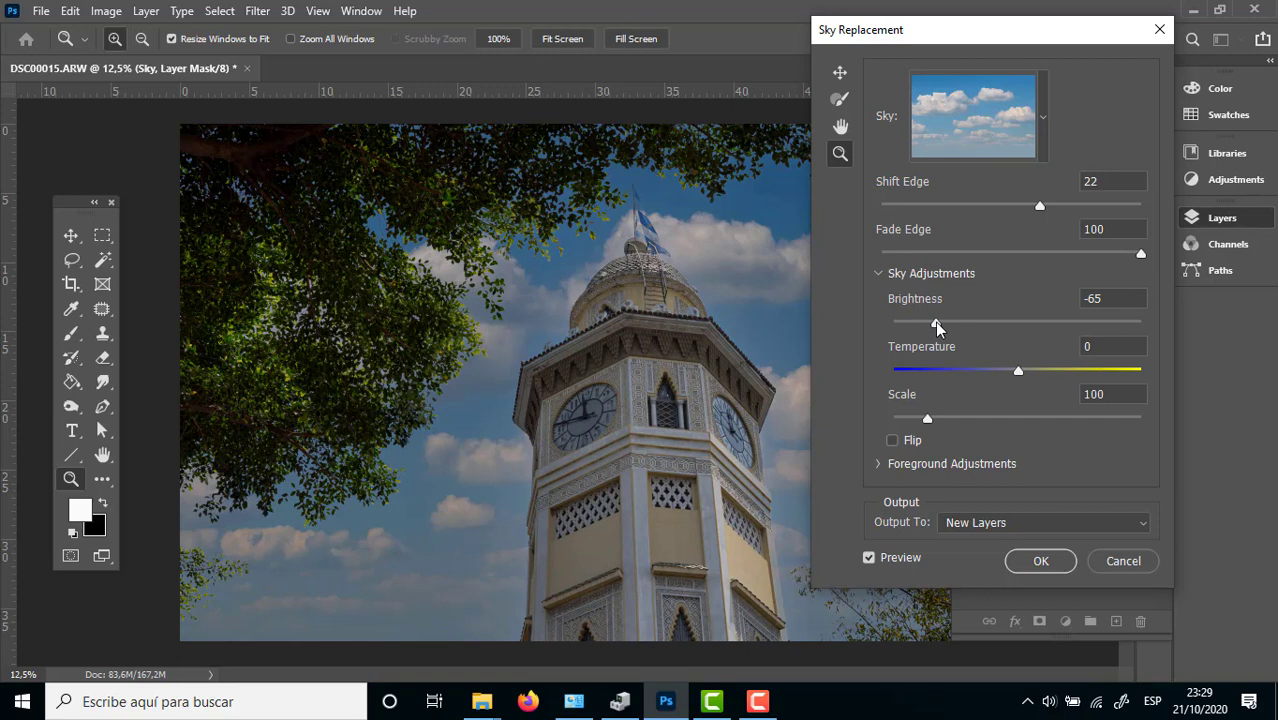
click(1027, 321)
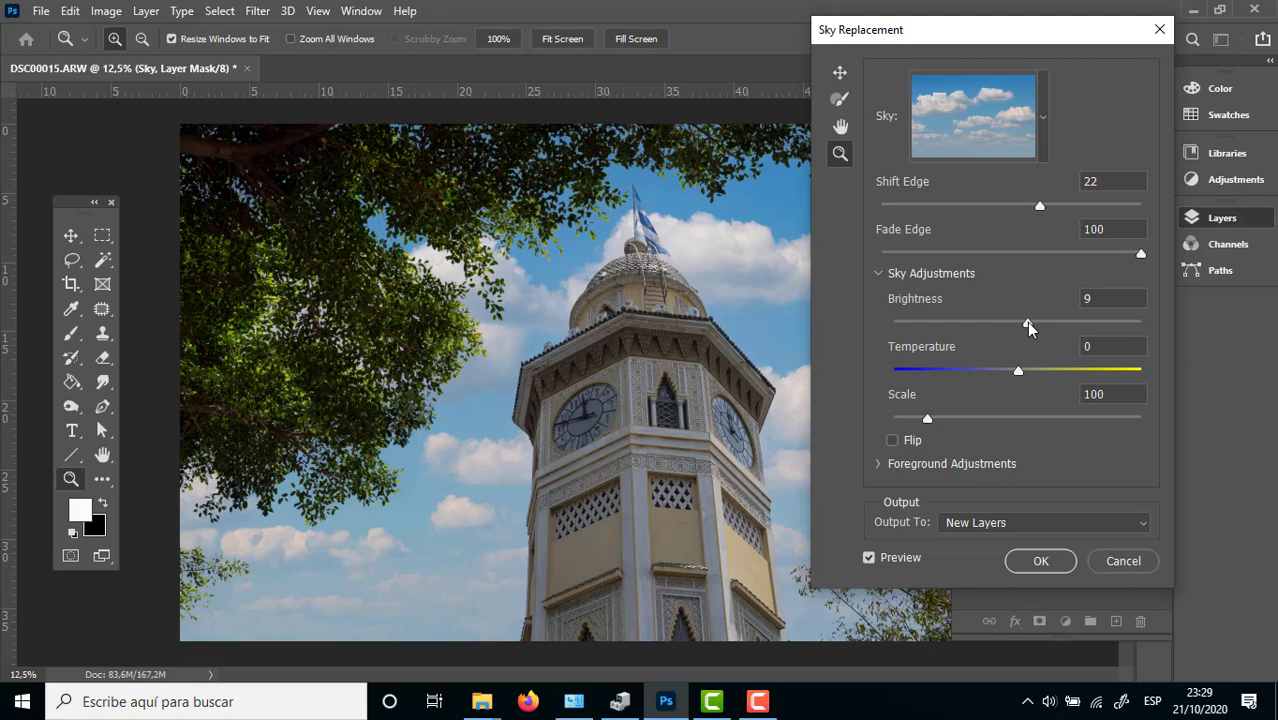
click(1085, 370)
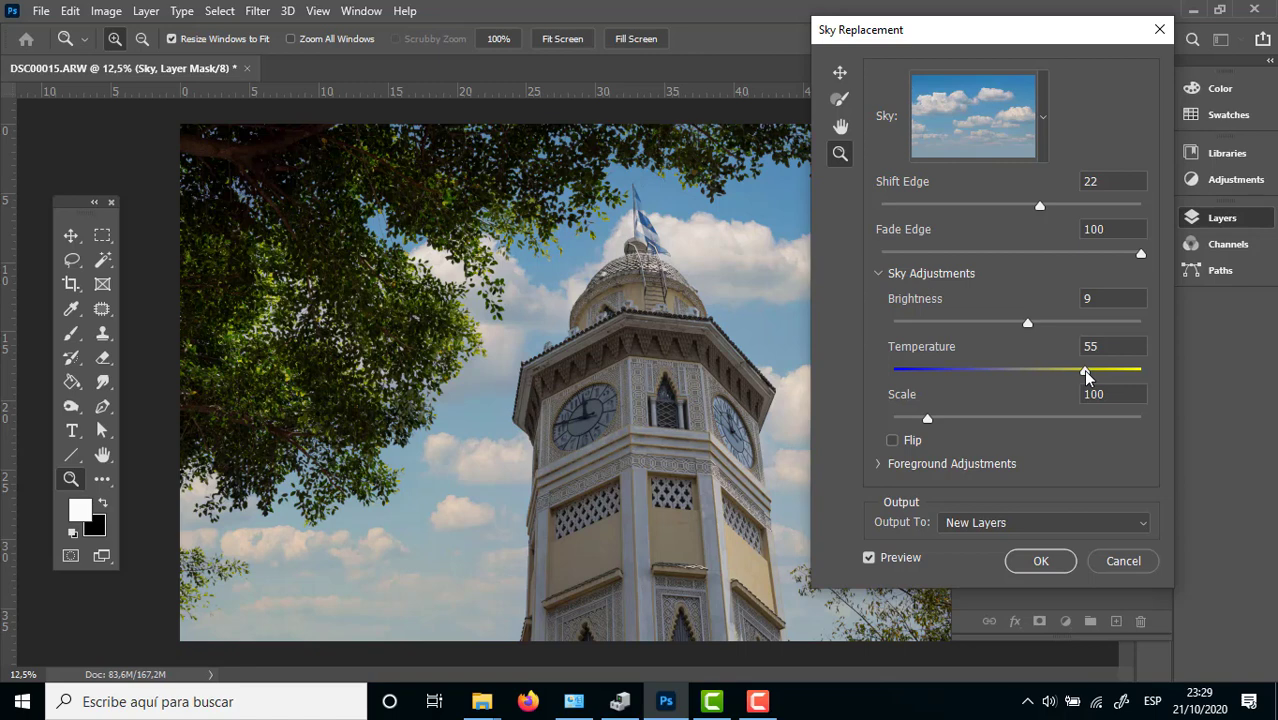
Step: Adjust the sky Temperature to 30 and raise the Scale to 273
click(932, 376)
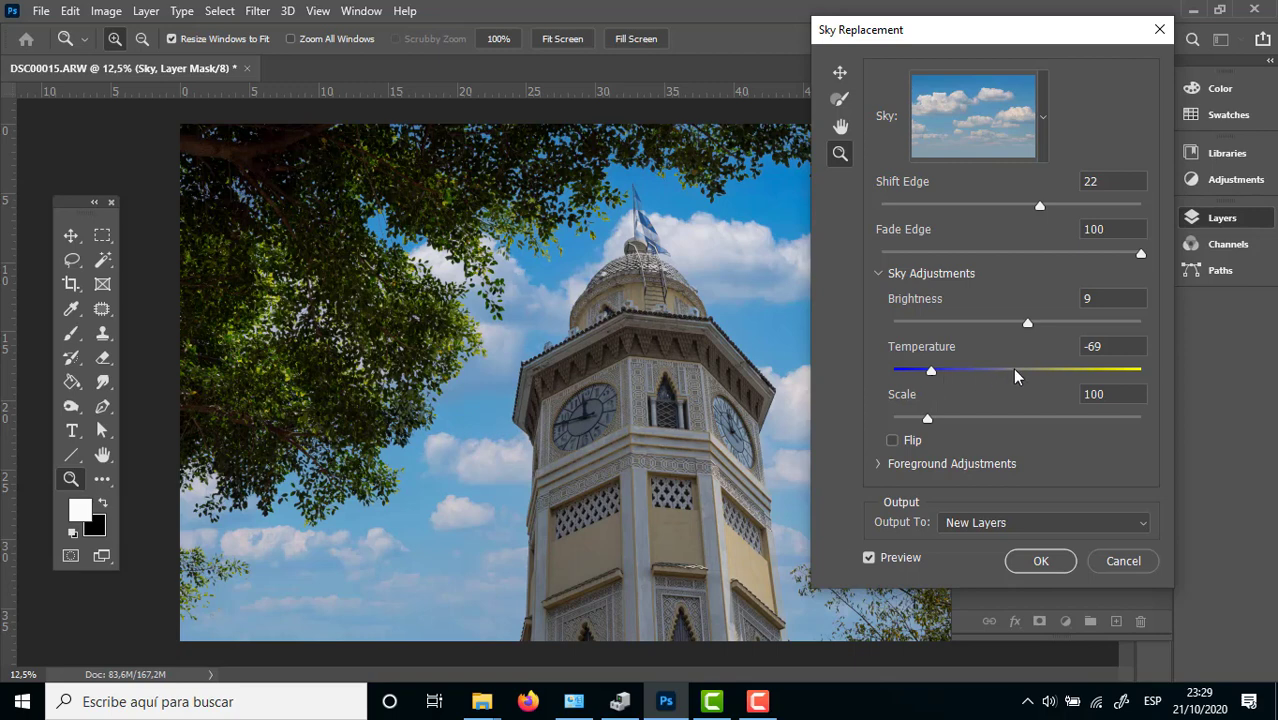
click(1053, 370)
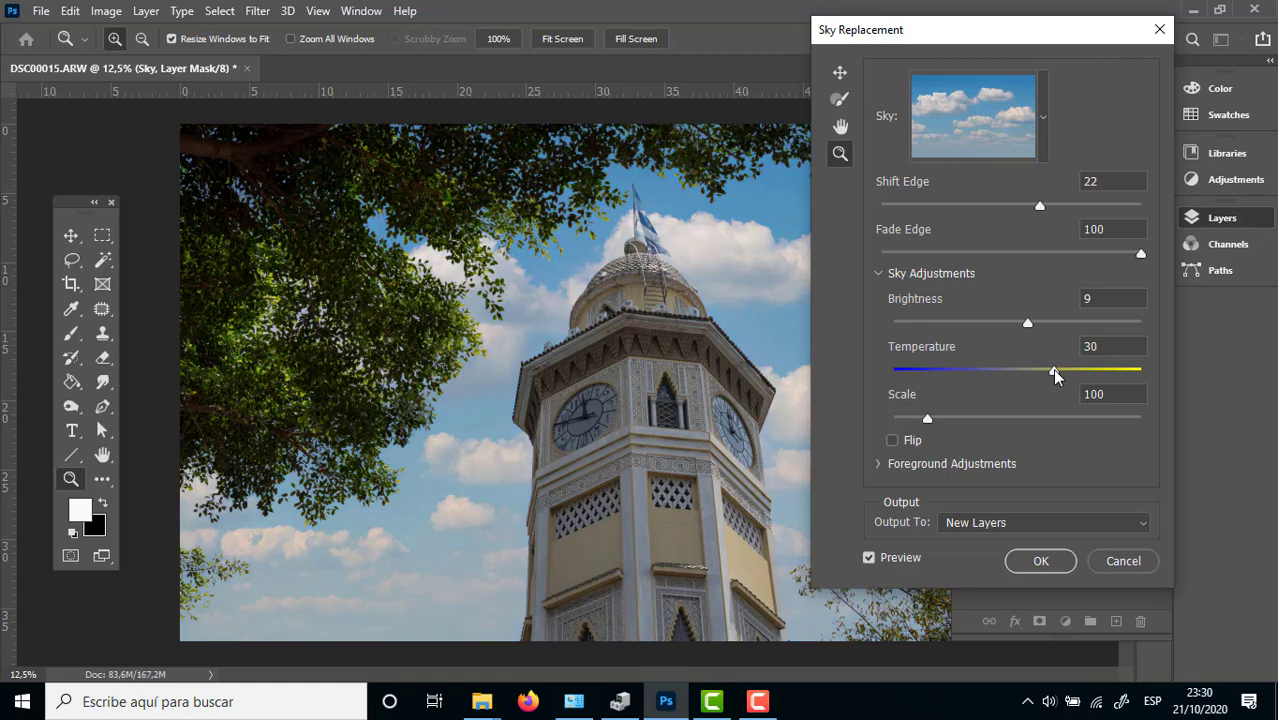
click(1051, 418)
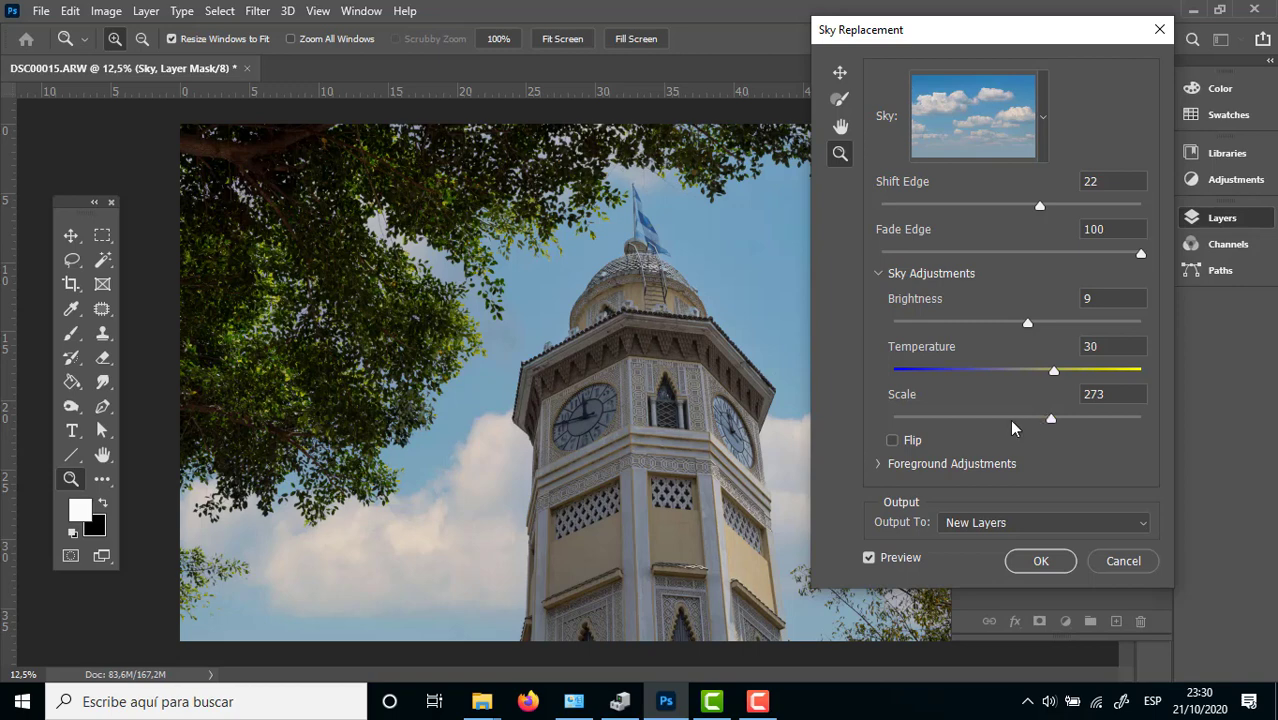
Step: Reduce the sky Scale to 142 and keep the foreground Lighting Mode at Multiply
click(958, 417)
click(879, 466)
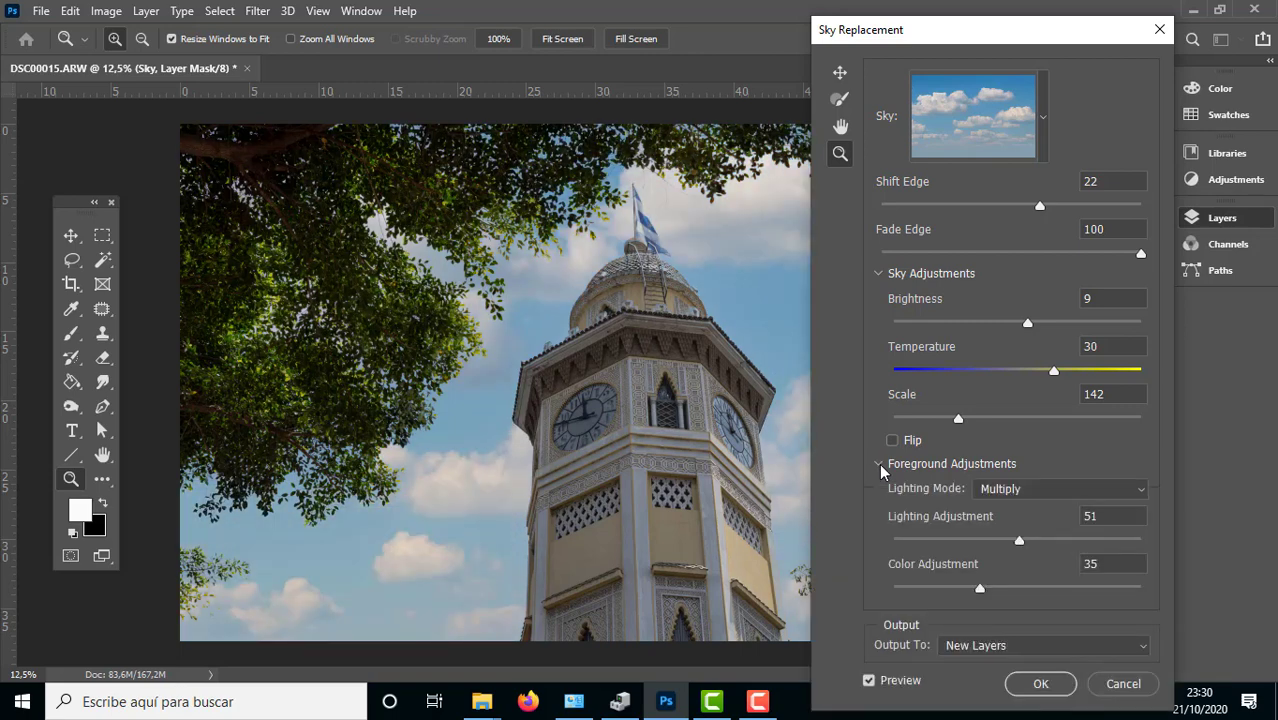
click(990, 490)
click(989, 491)
Step: Set foreground Lighting Adjustment to 5 and Color Adjustment to 72
click(1064, 541)
drag(1064, 541, 1094, 541)
drag(1094, 541, 920, 545)
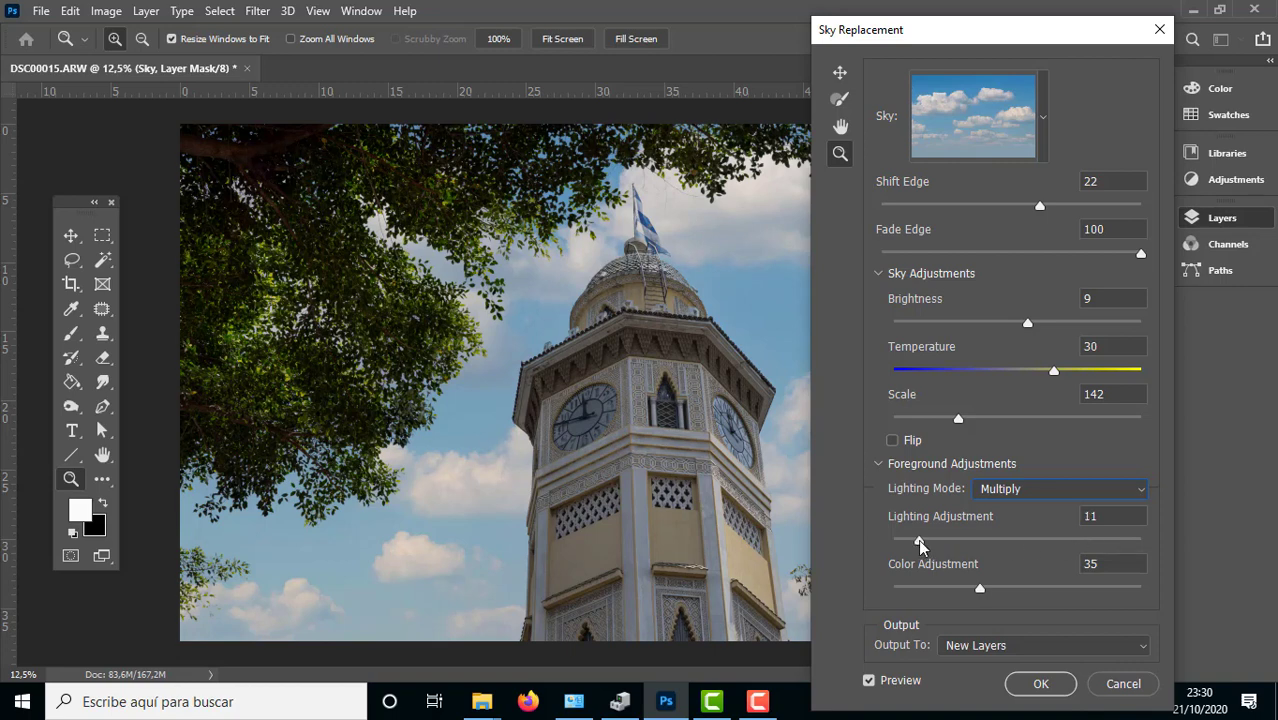
drag(920, 545, 907, 545)
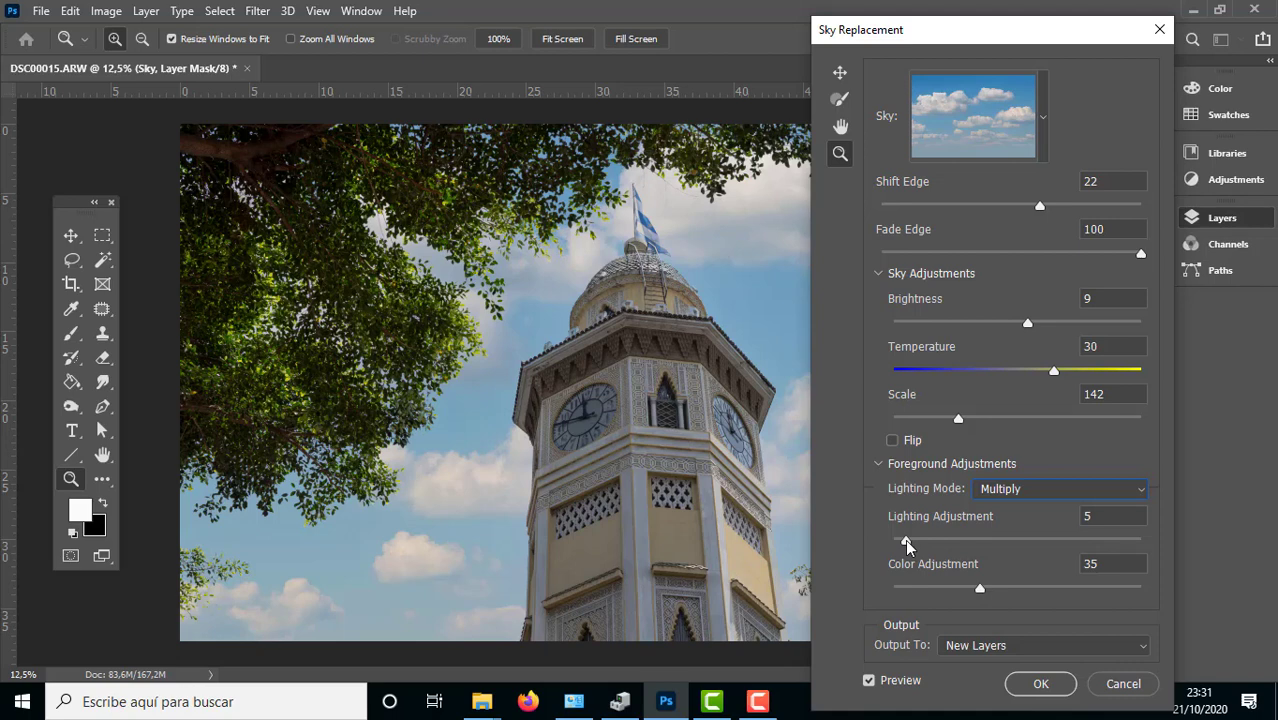
click(1071, 589)
Step: Keep Output To as New Layers and apply the sky replacement
click(879, 464)
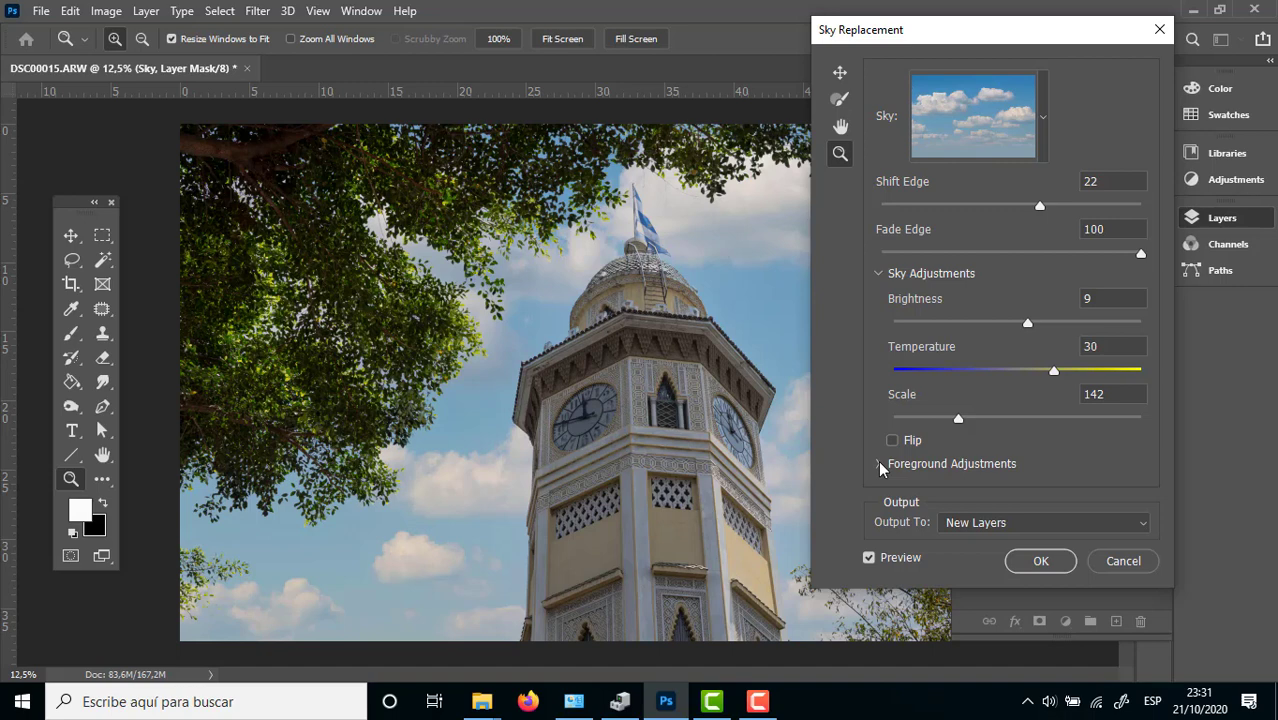
click(983, 522)
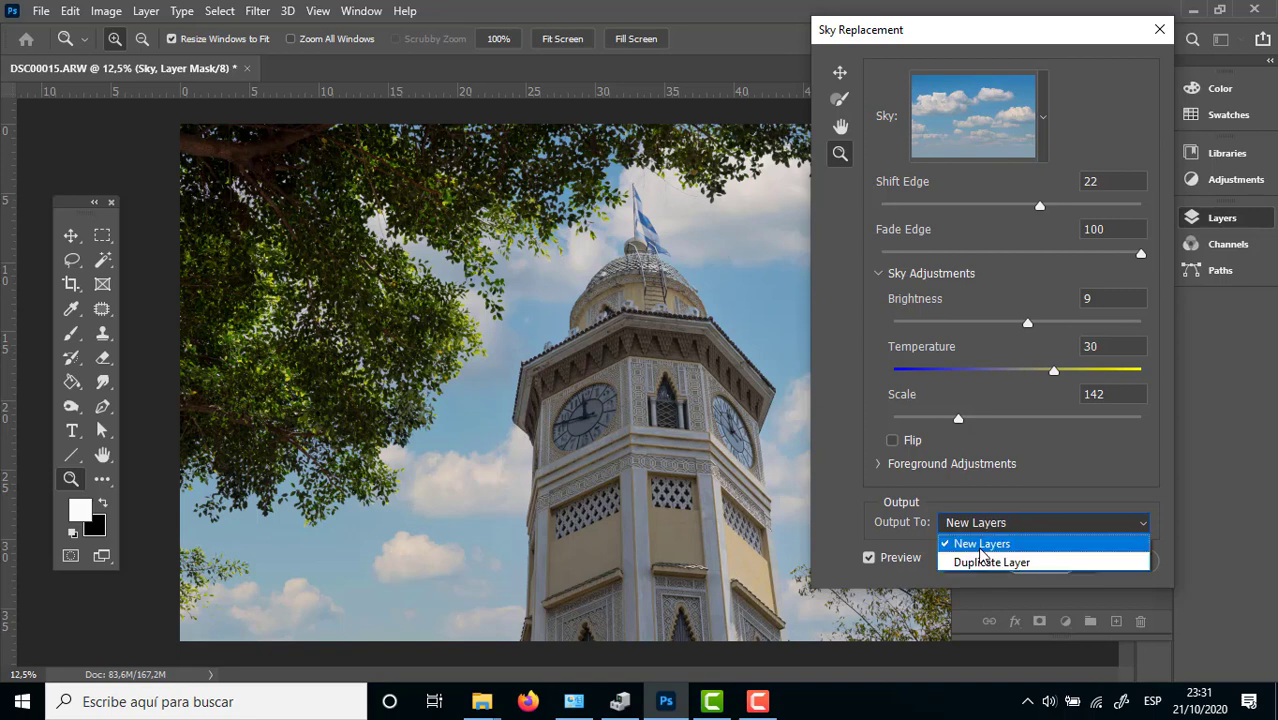
click(981, 548)
click(1030, 561)
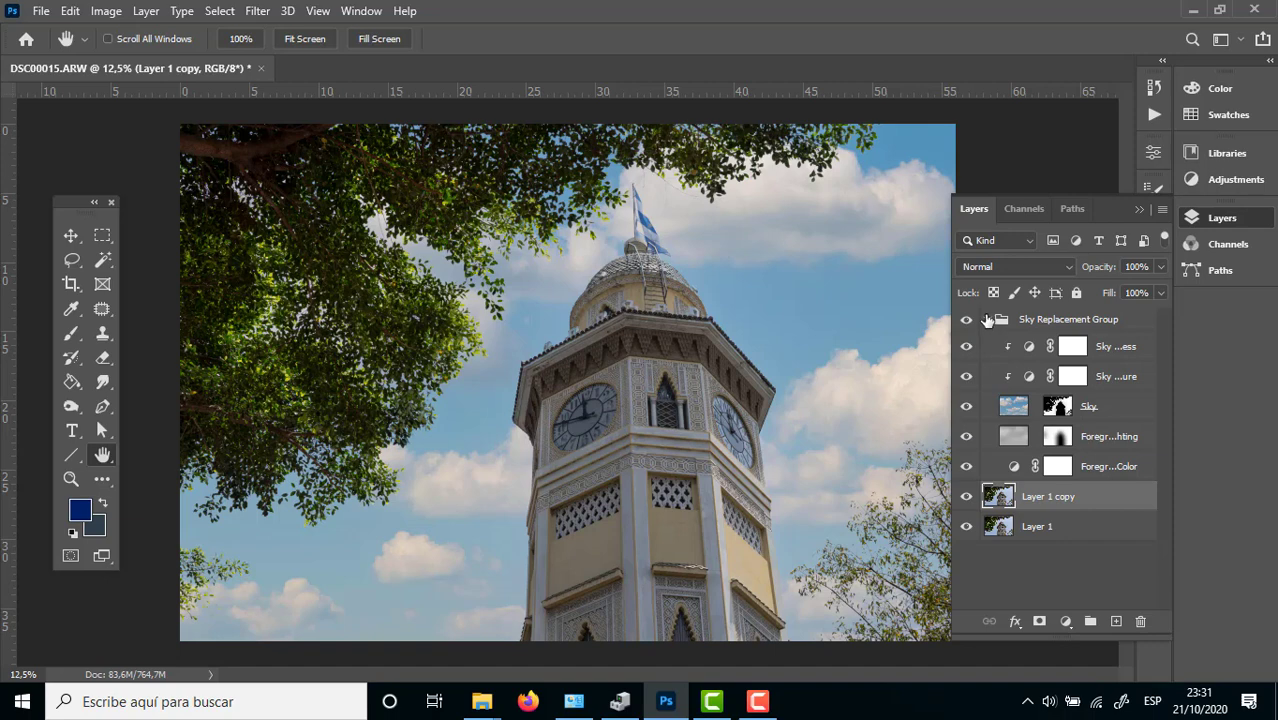
Step: Toggle the Sky Replacement Group and Sky Brightness layer visibility to compare the effect
click(987, 319)
click(987, 319)
click(966, 347)
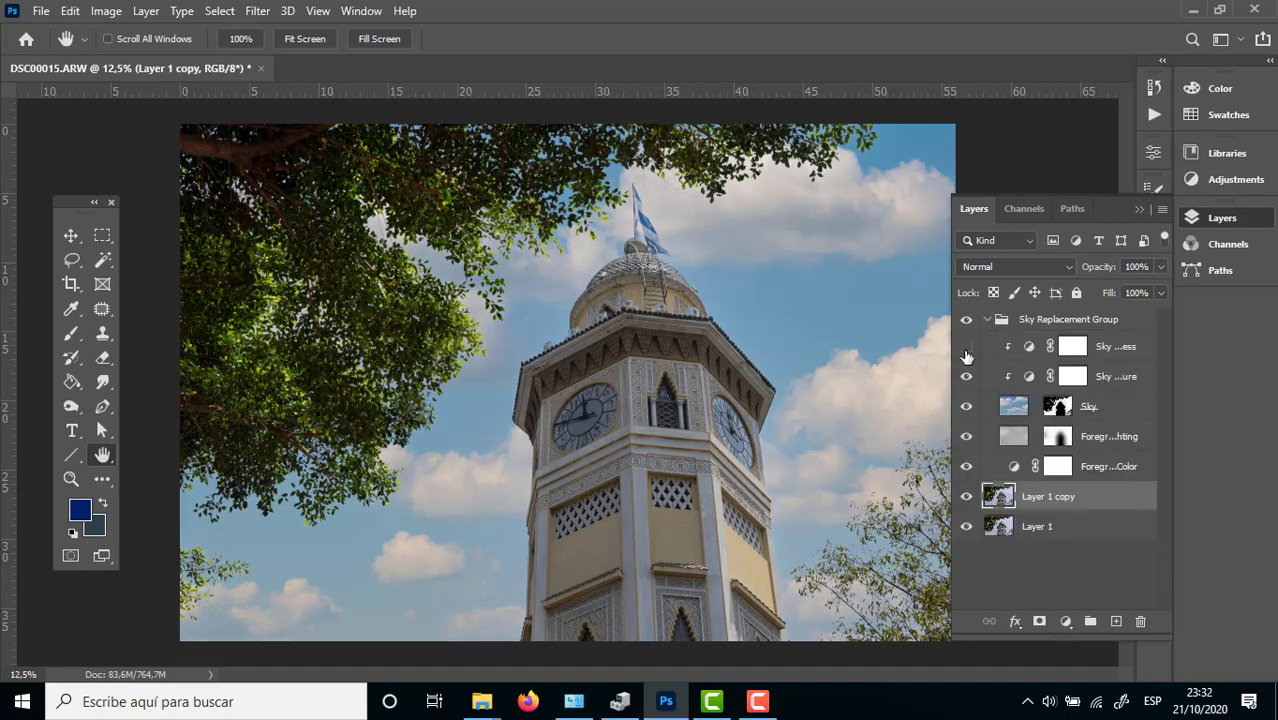
click(967, 347)
click(966, 347)
click(966, 347)
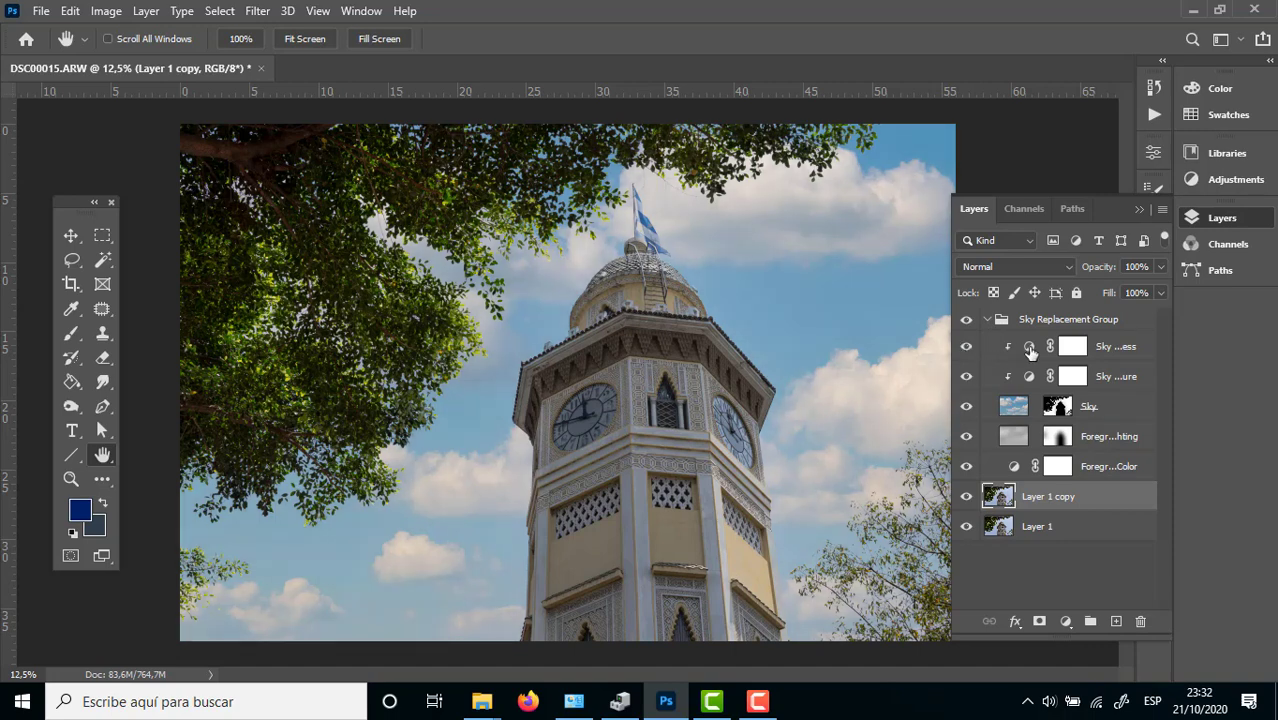
Step: Set the Sky Brightness adjustment to Brightness 20 and Contrast -3
double_click(1029, 348)
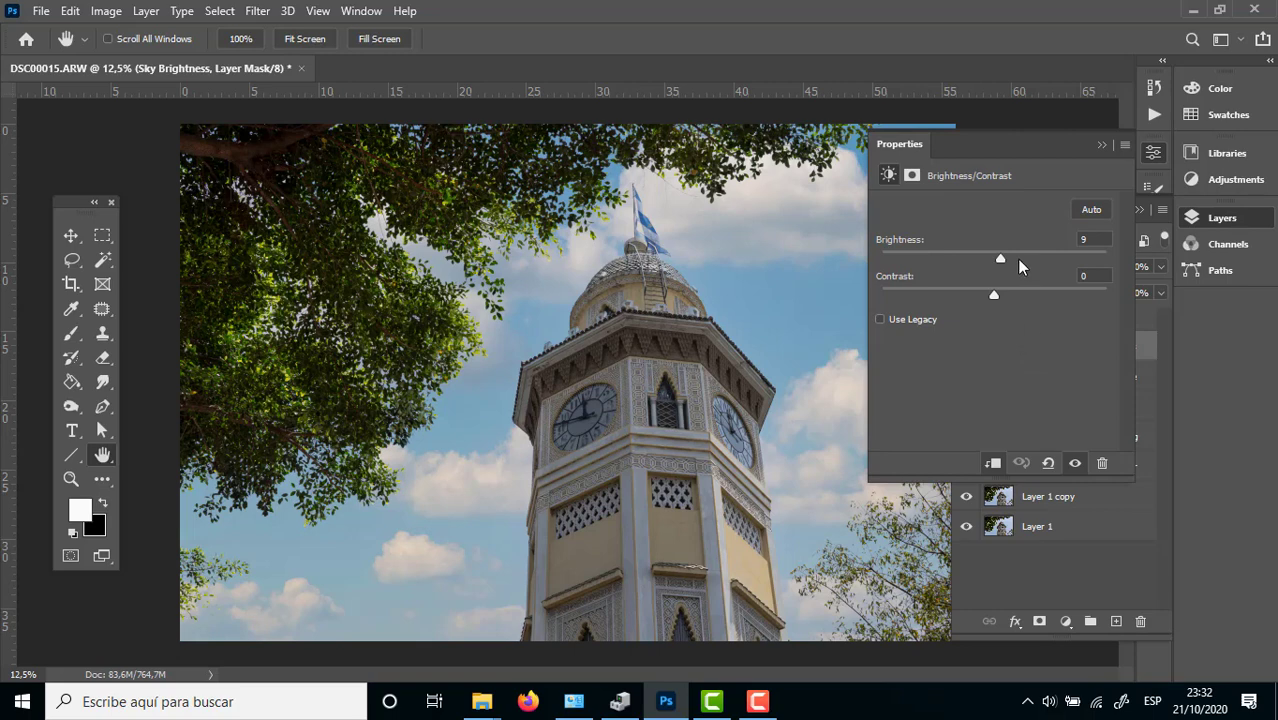
drag(1000, 258, 1057, 259)
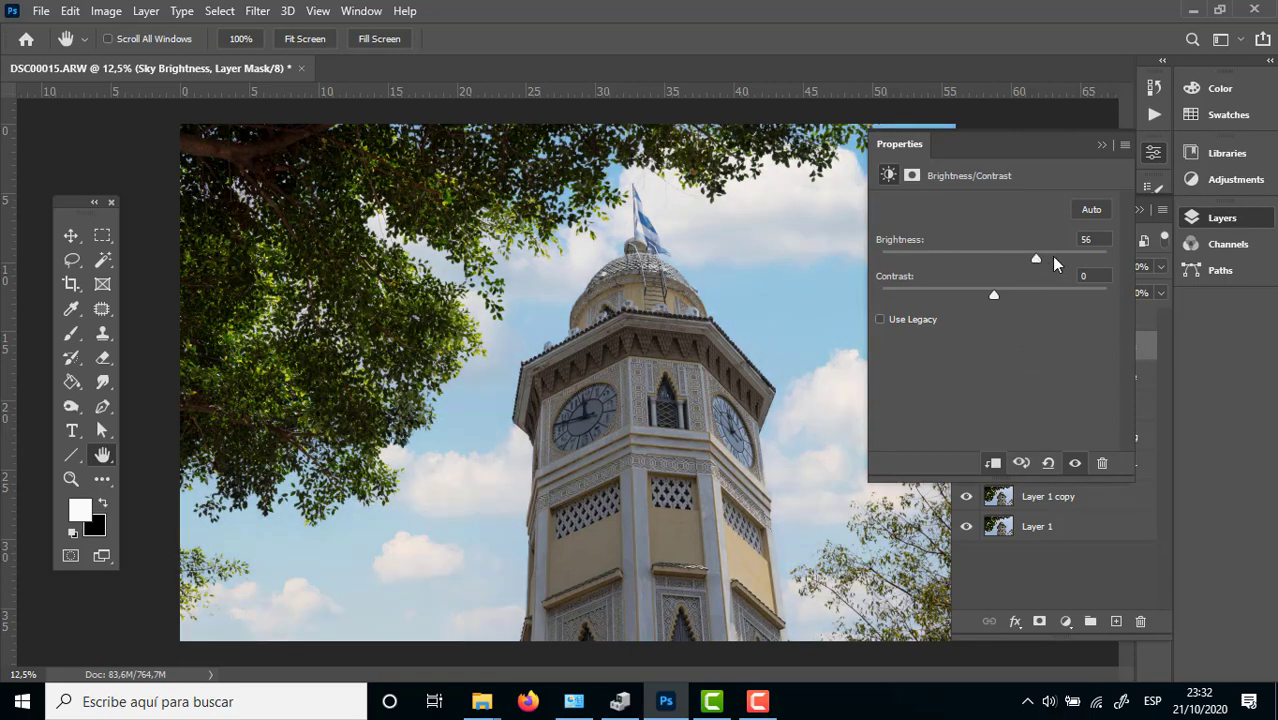
click(955, 259)
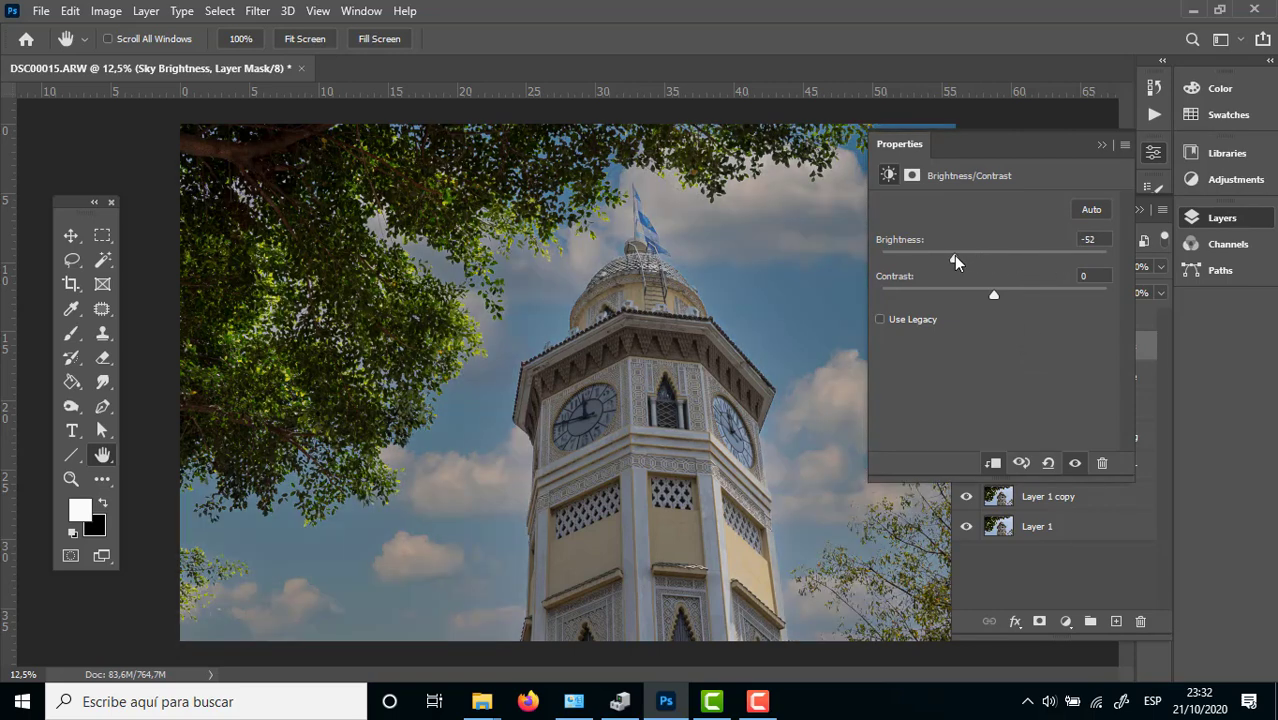
click(1021, 288)
click(958, 289)
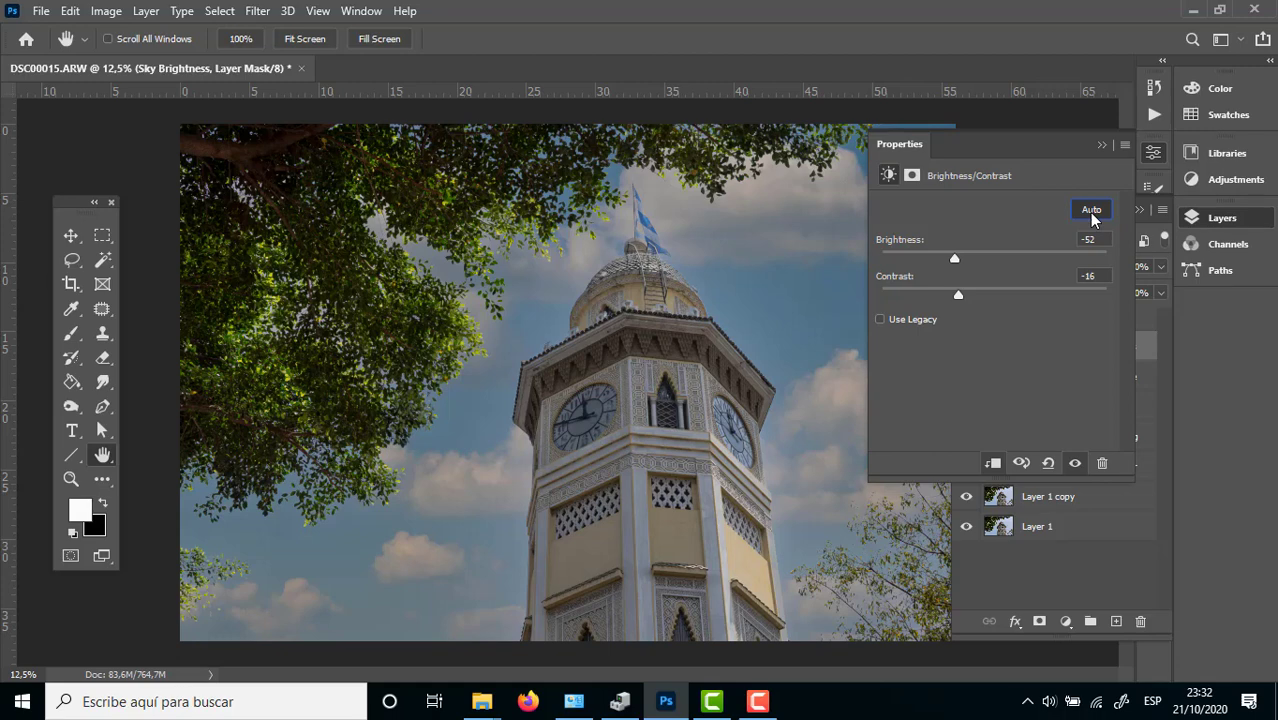
click(1091, 213)
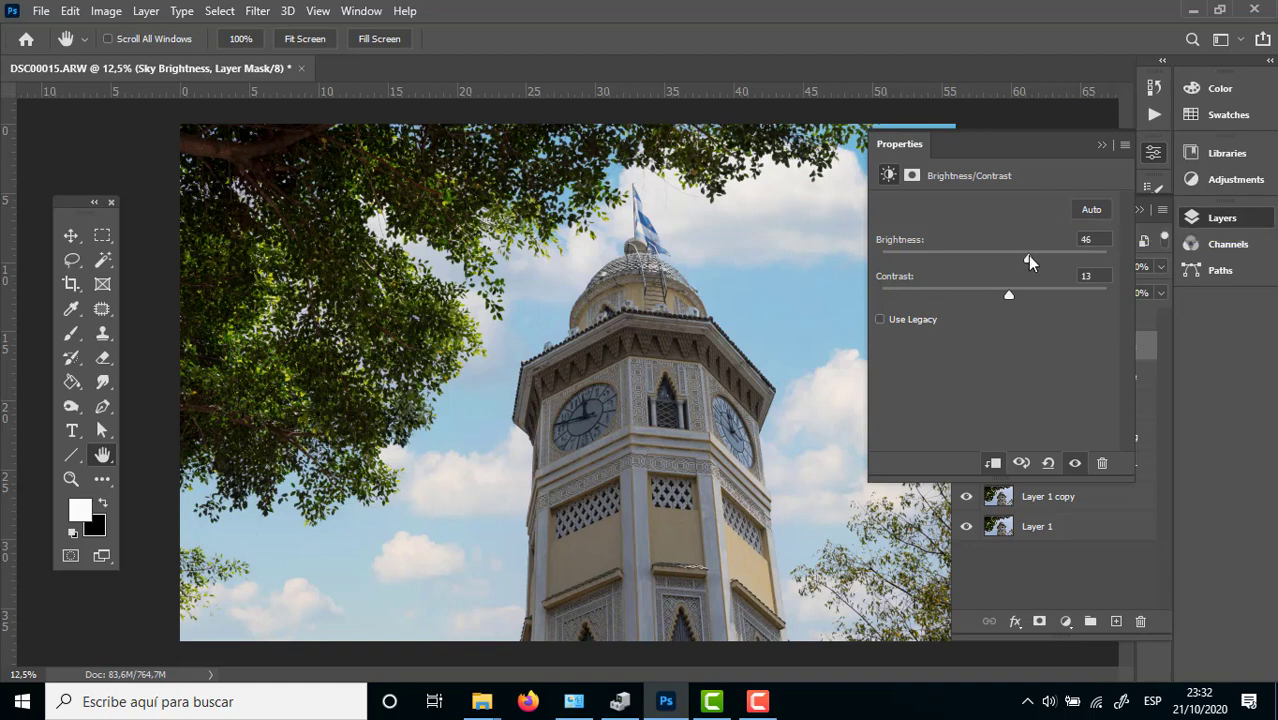
mouse_move(1026, 261)
mouse_down()
mouse_move(1013, 258)
mouse_move(988, 292)
mouse_up()
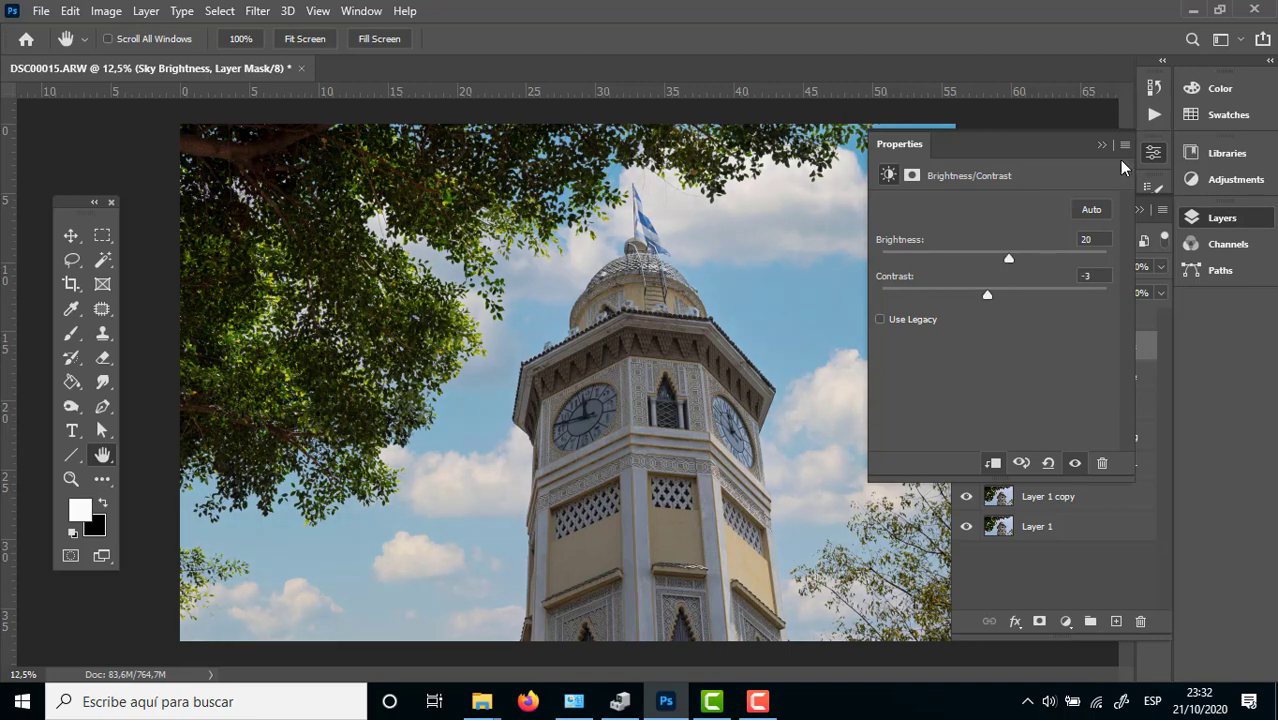
click(1101, 144)
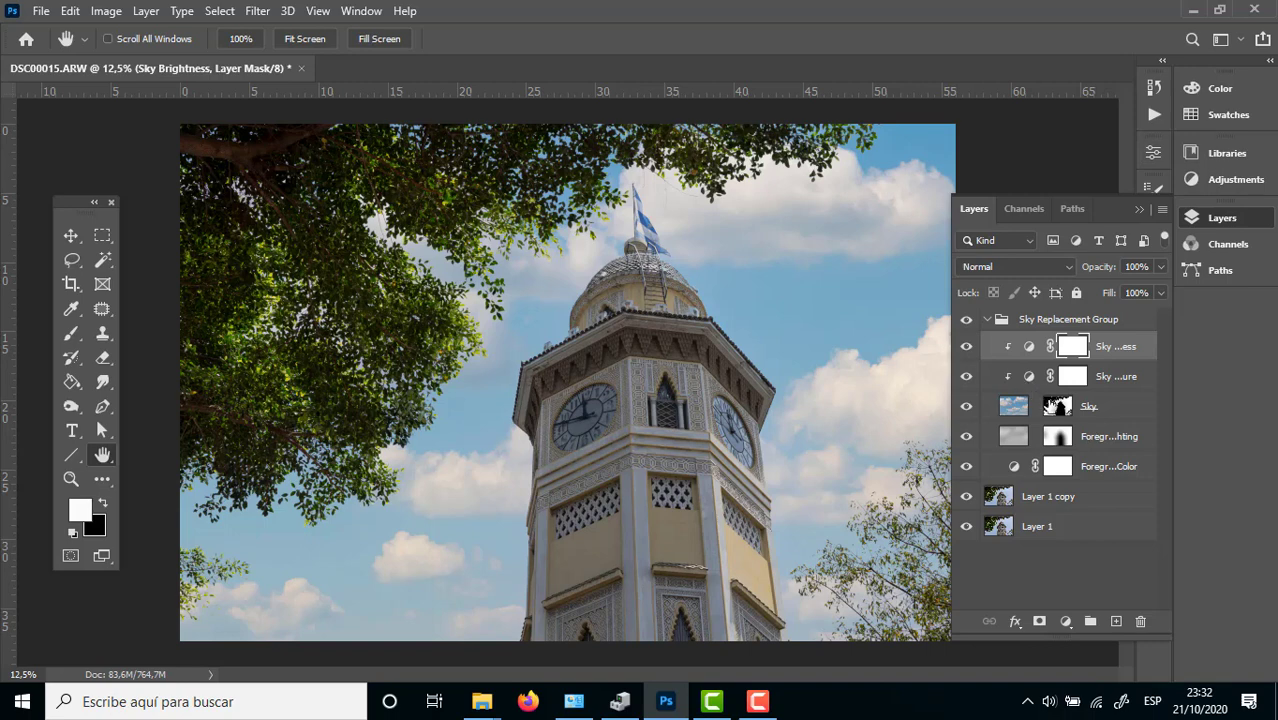
click(1057, 406)
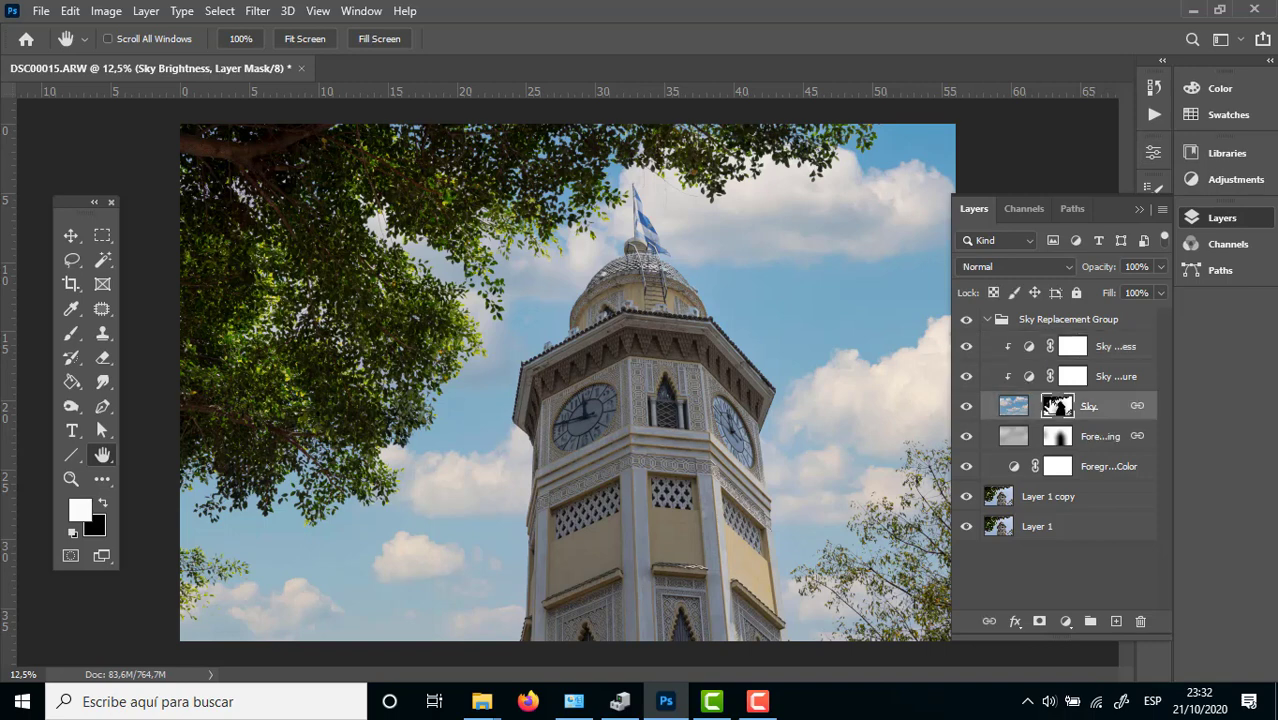
double_click(1055, 405)
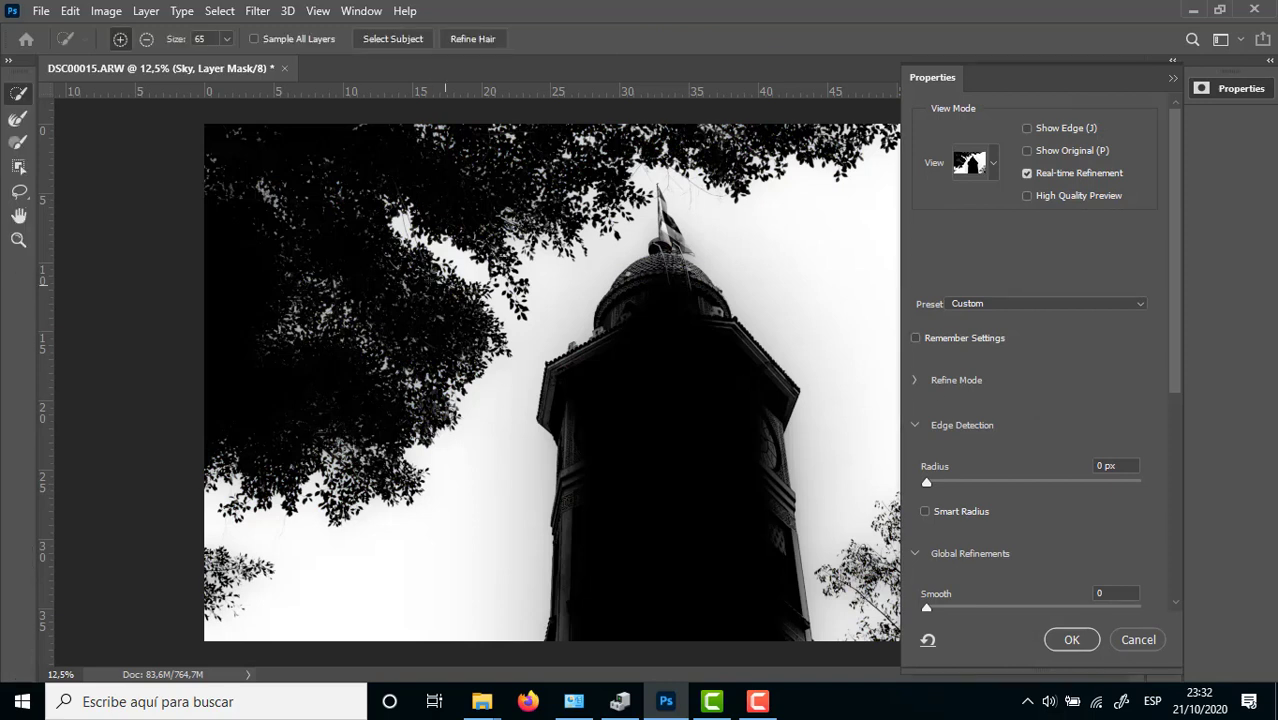
click(18, 141)
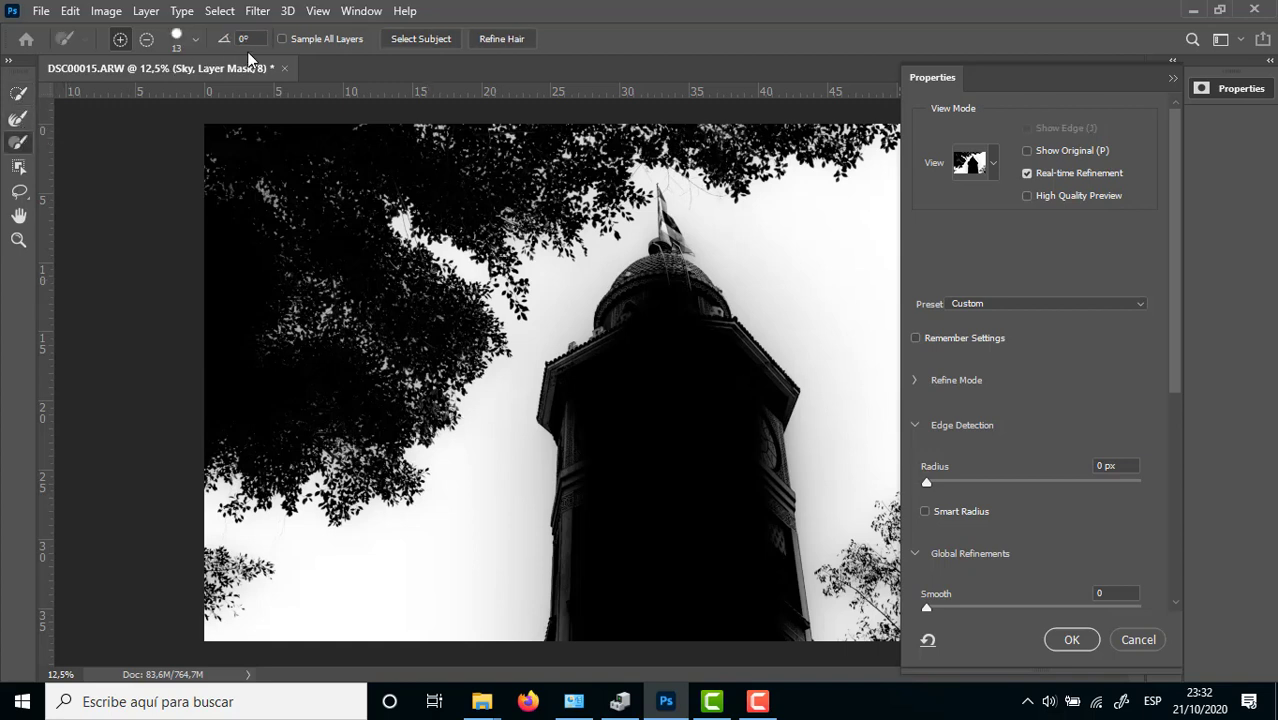
click(18, 120)
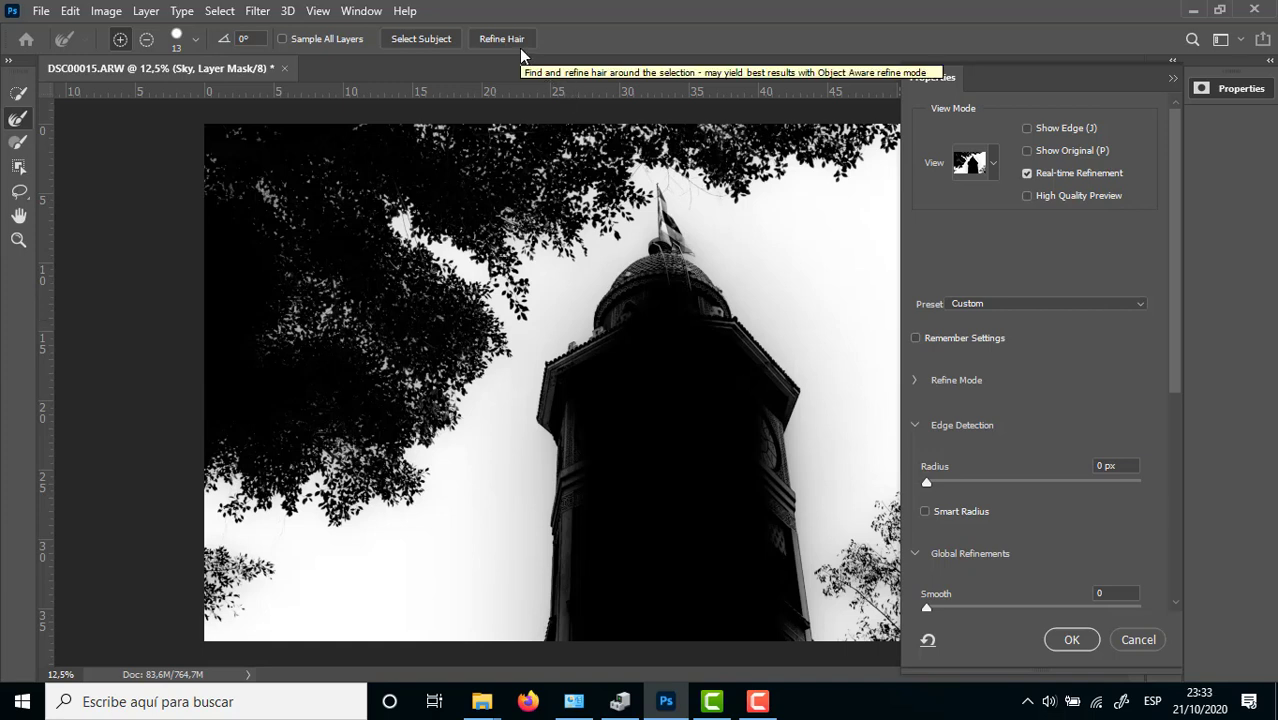
click(1134, 641)
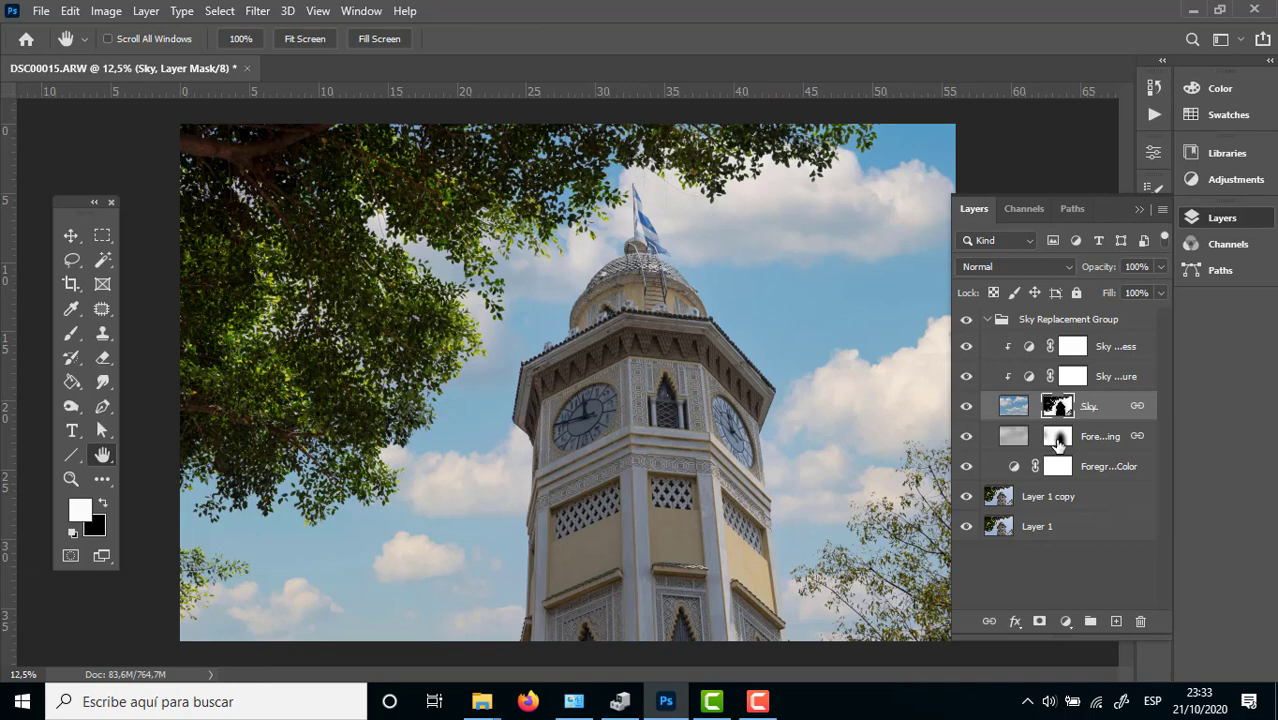
Step: Add a Hue/Saturation adjustment layer above the Sky Replacement Group, clipped to it
click(1041, 322)
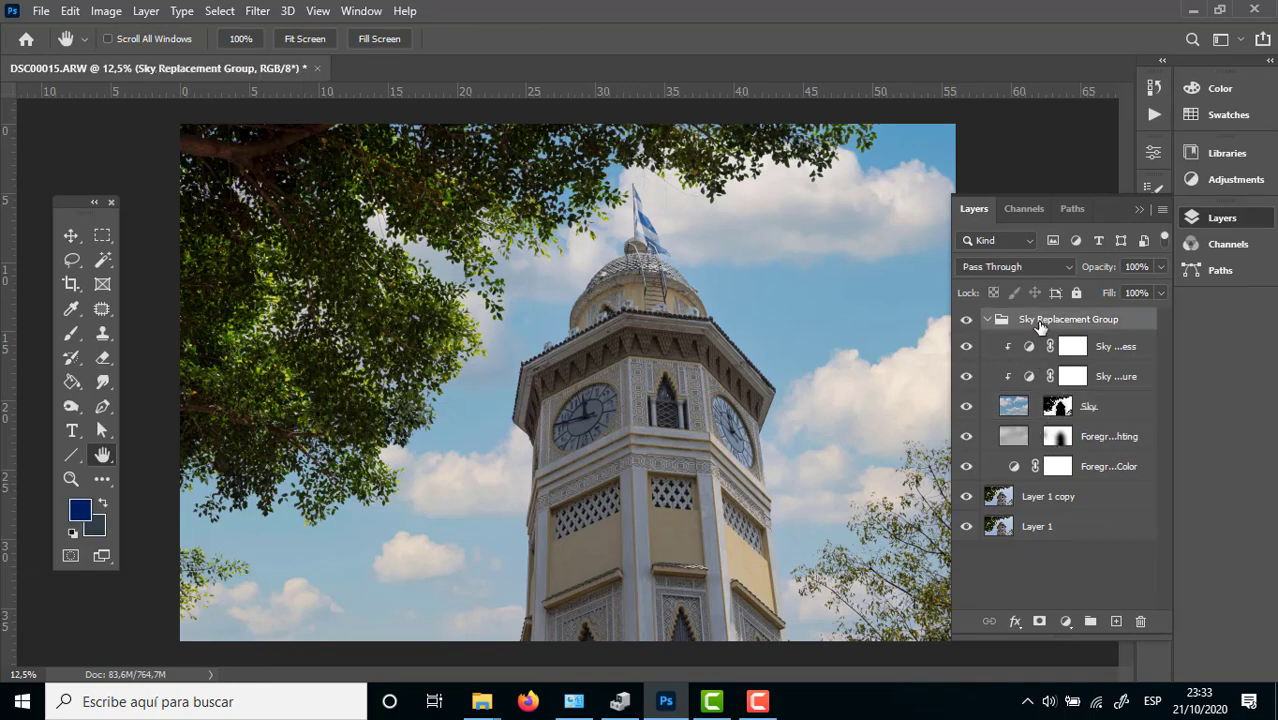
click(1064, 622)
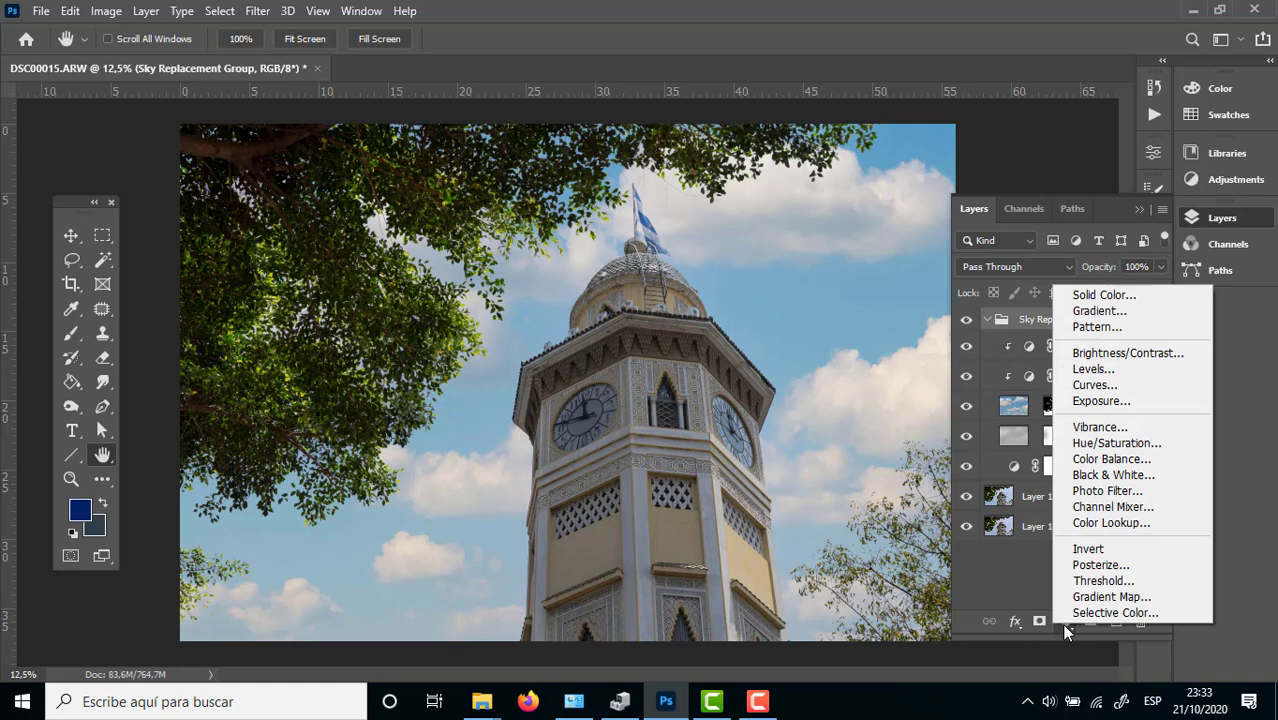
click(1115, 443)
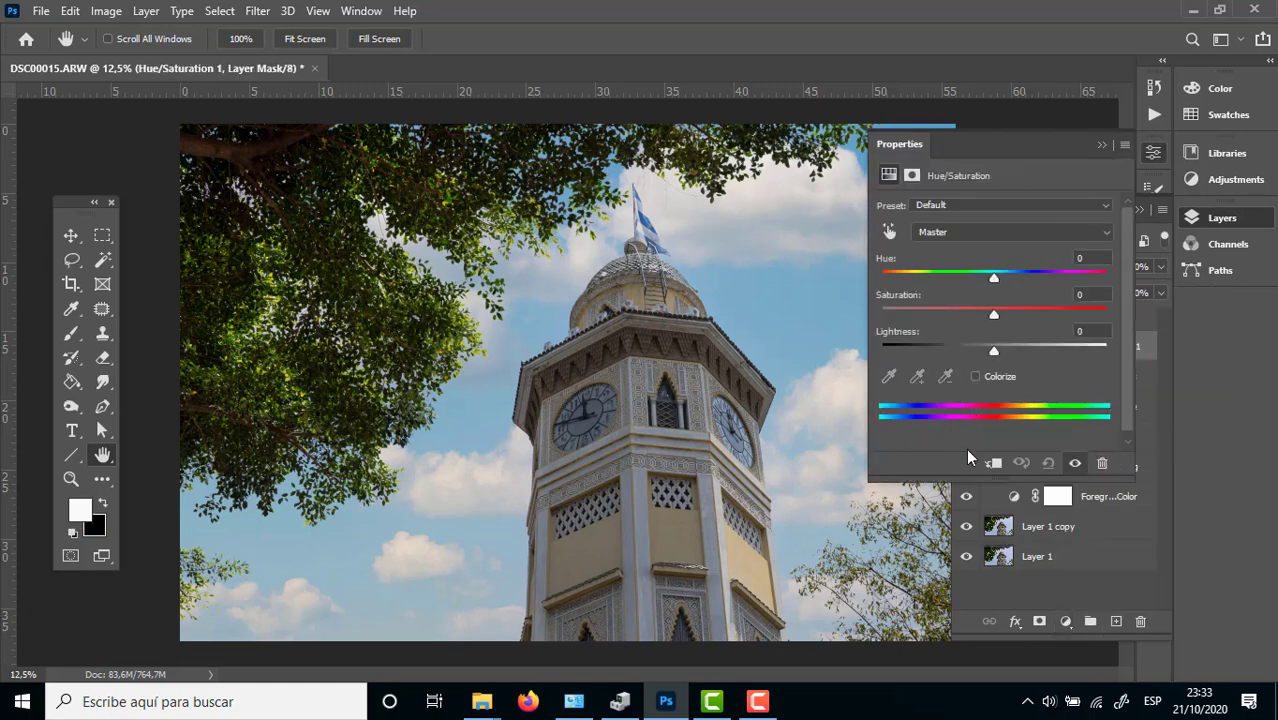
click(988, 464)
Step: Set the Hue/Saturation to Hue +28, Saturation +24 and Lightness -18
drag(995, 277, 1039, 277)
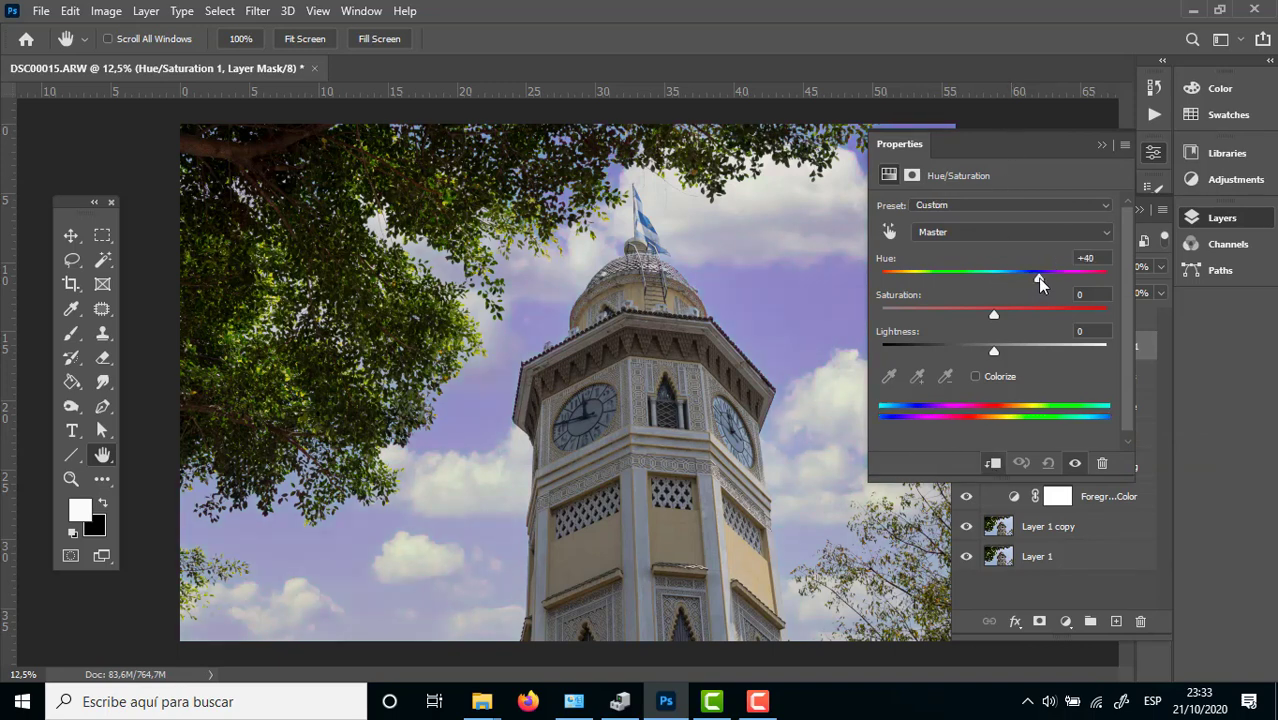
mouse_move(994, 315)
mouse_down()
mouse_move(1027, 317)
mouse_move(1010, 354)
mouse_move(1041, 350)
mouse_move(950, 351)
mouse_move(972, 354)
mouse_up()
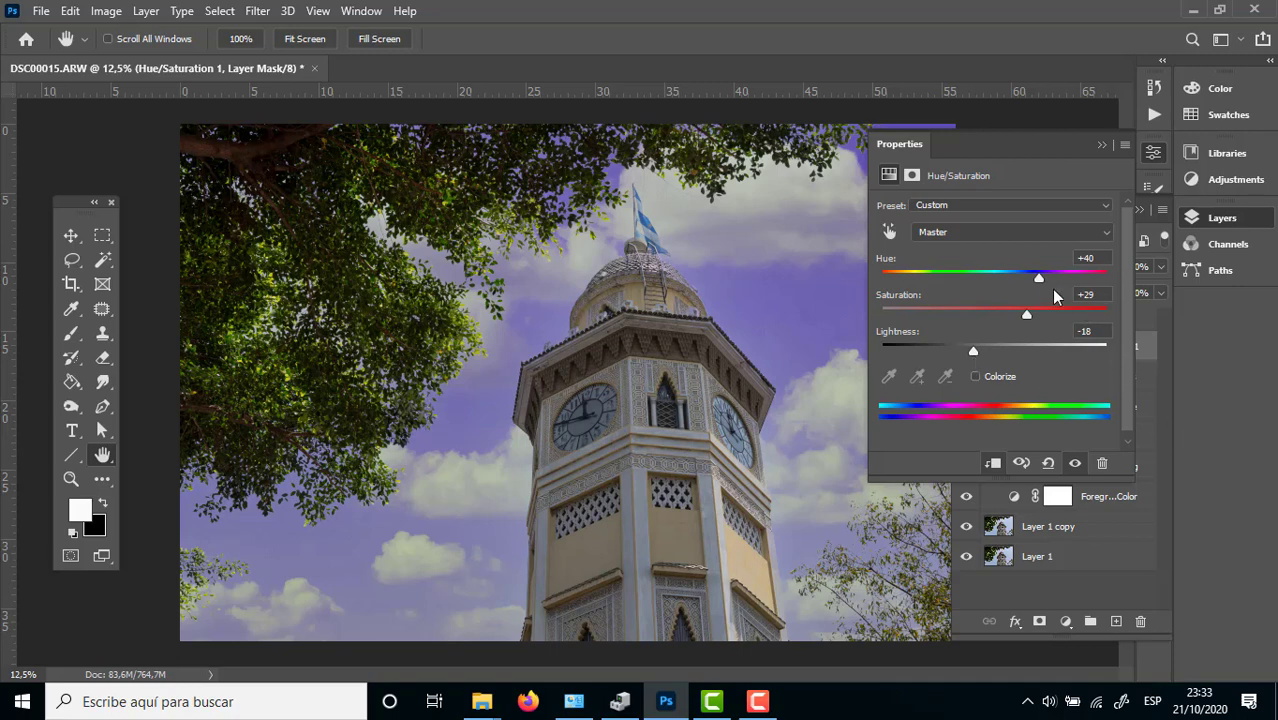
mouse_move(1031, 283)
mouse_down()
mouse_move(1018, 283)
mouse_move(1012, 317)
mouse_move(963, 317)
mouse_move(1022, 317)
mouse_up()
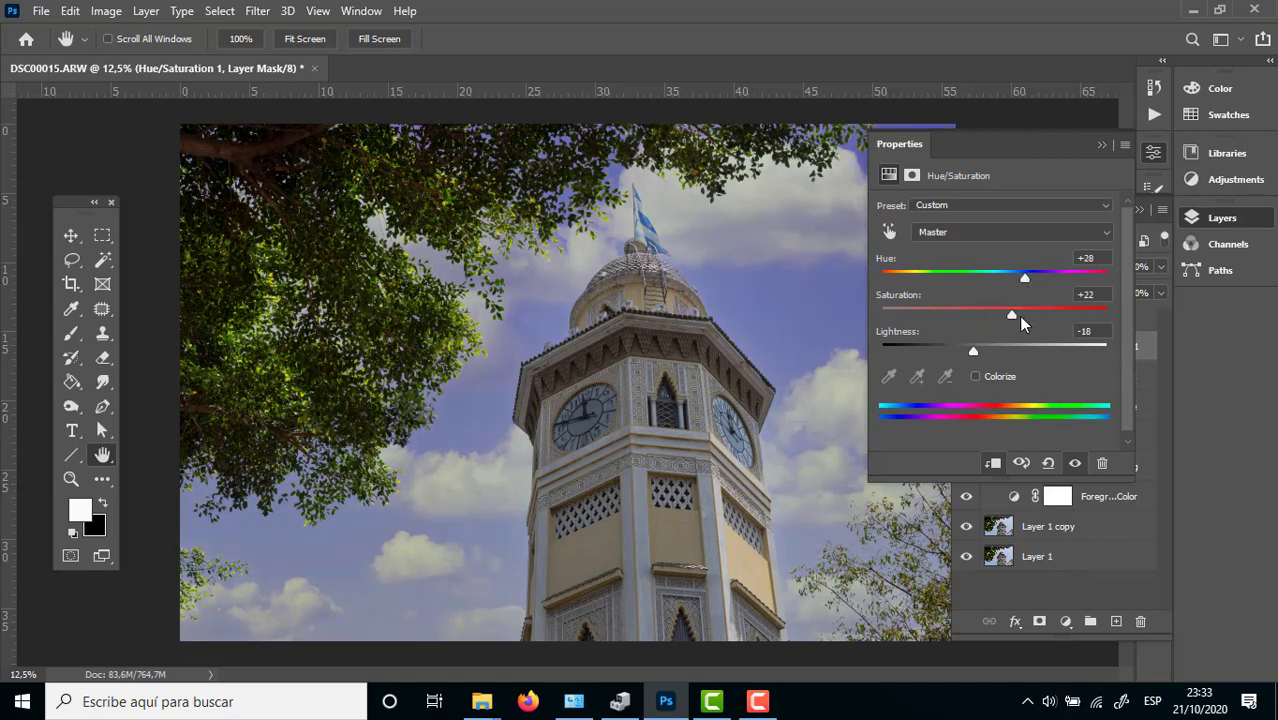
click(1099, 146)
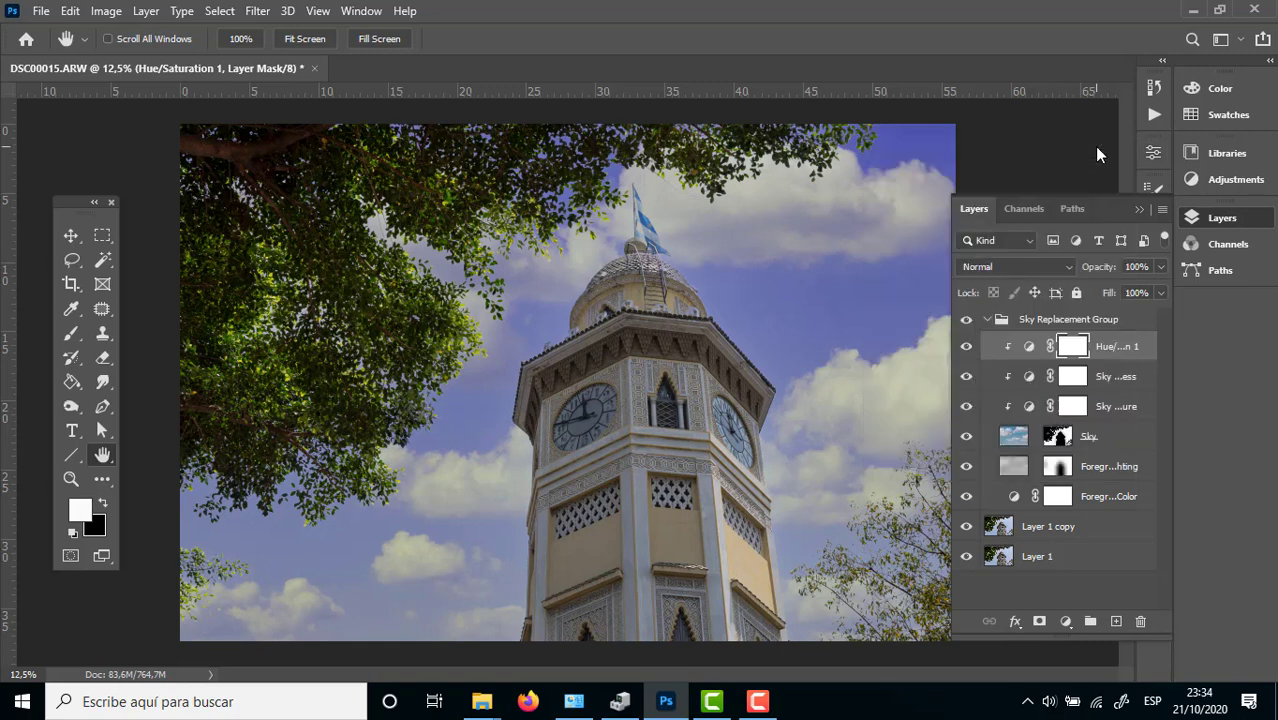